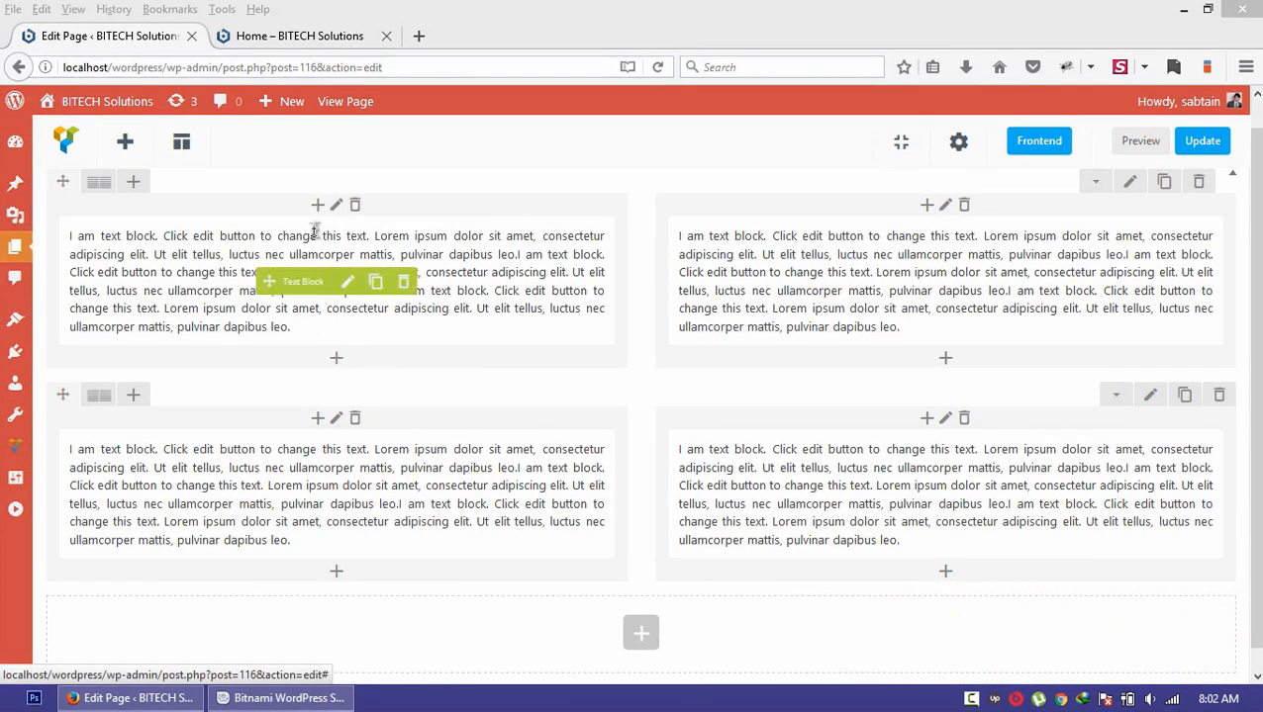
- Add a Custom Heading element above the text block in the first column of the first row
mouse_move(305, 289)
mouse_move(306, 288)
left_mouse_down()
mouse_move(324, 276)
mouse_move(317, 285)
left_mouse_up()
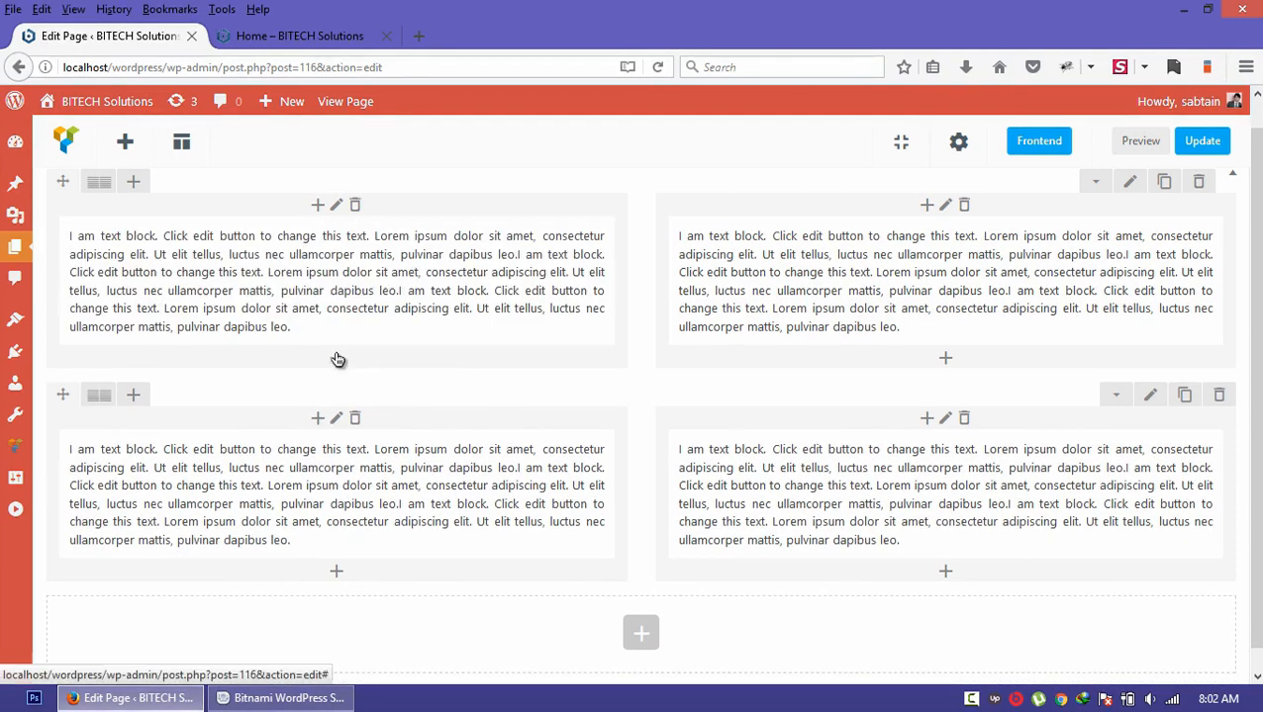
left_click(319, 206)
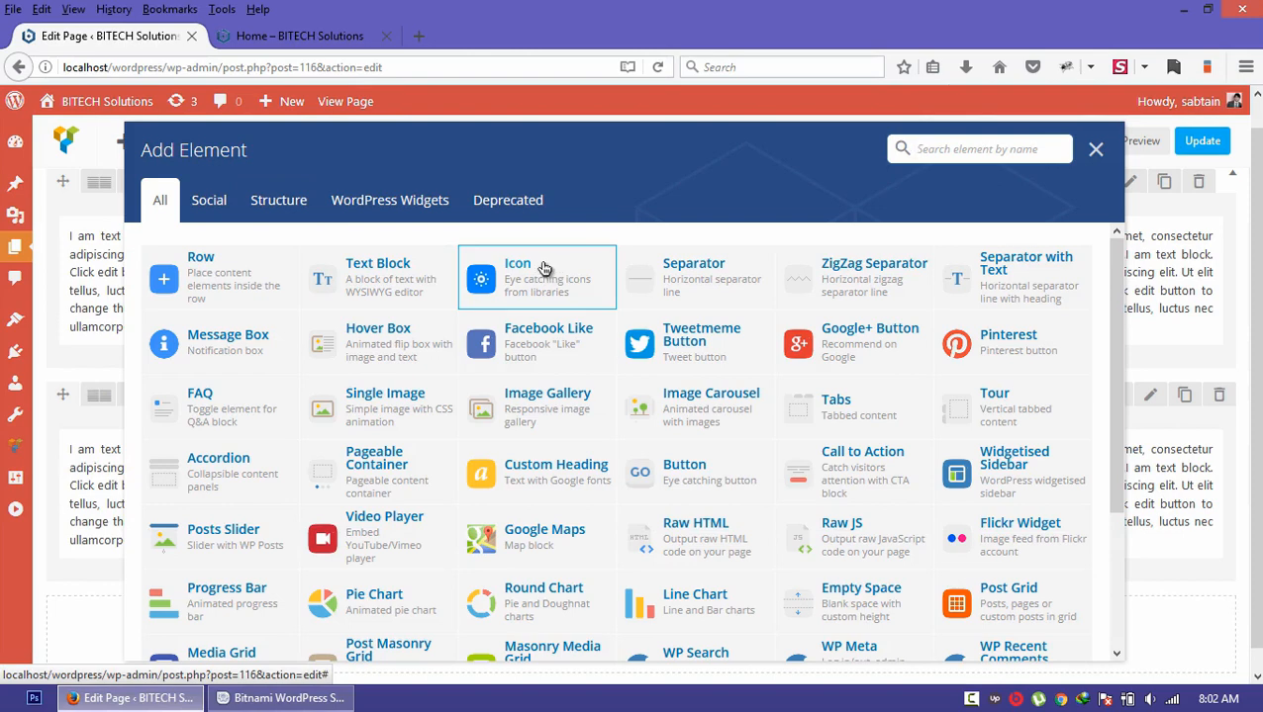
left_click(527, 477)
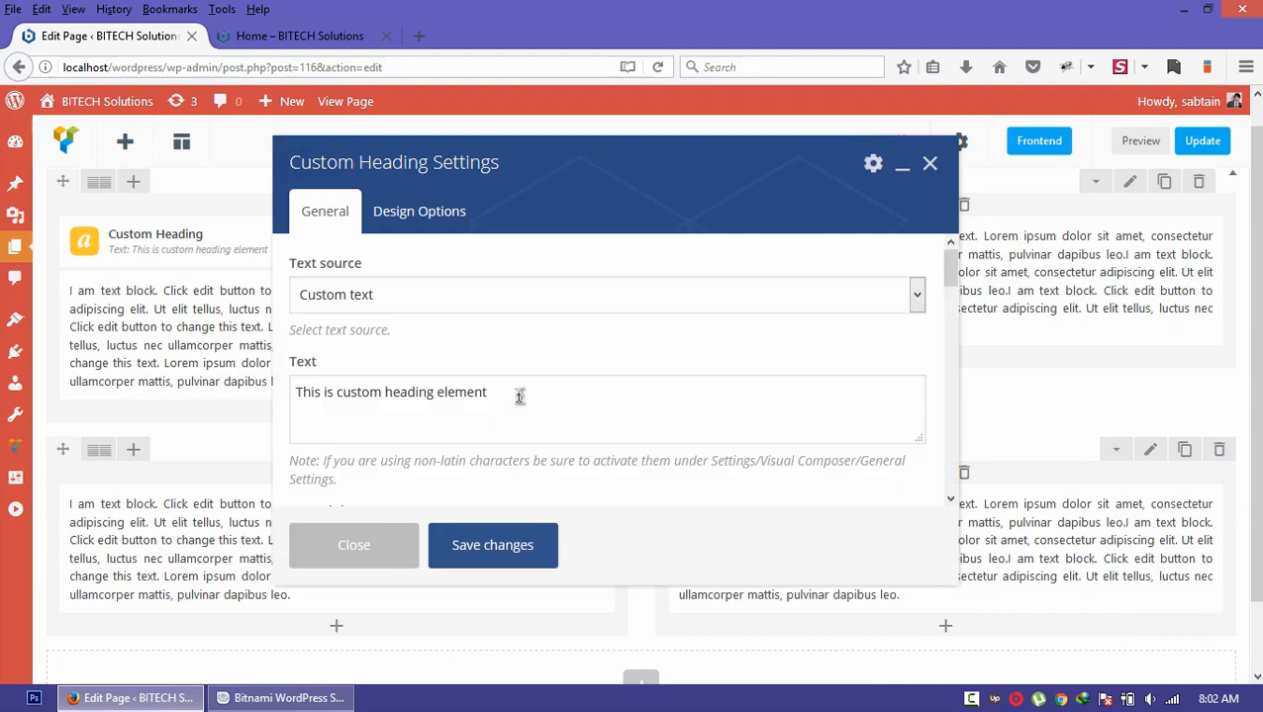
- Keep Custom text as the heading's text source and replace the placeholder text with "About Us"
left_click(400, 302)
left_click(429, 297)
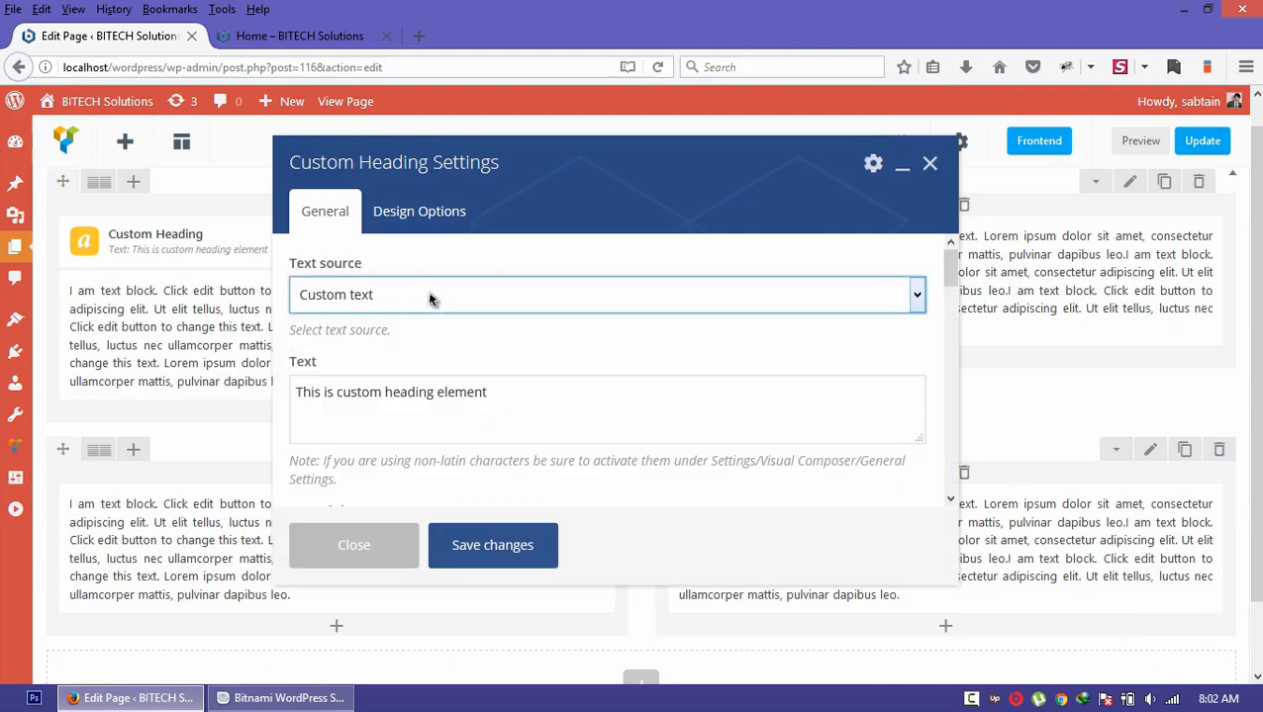
left_click_drag(523, 394, 255, 377)
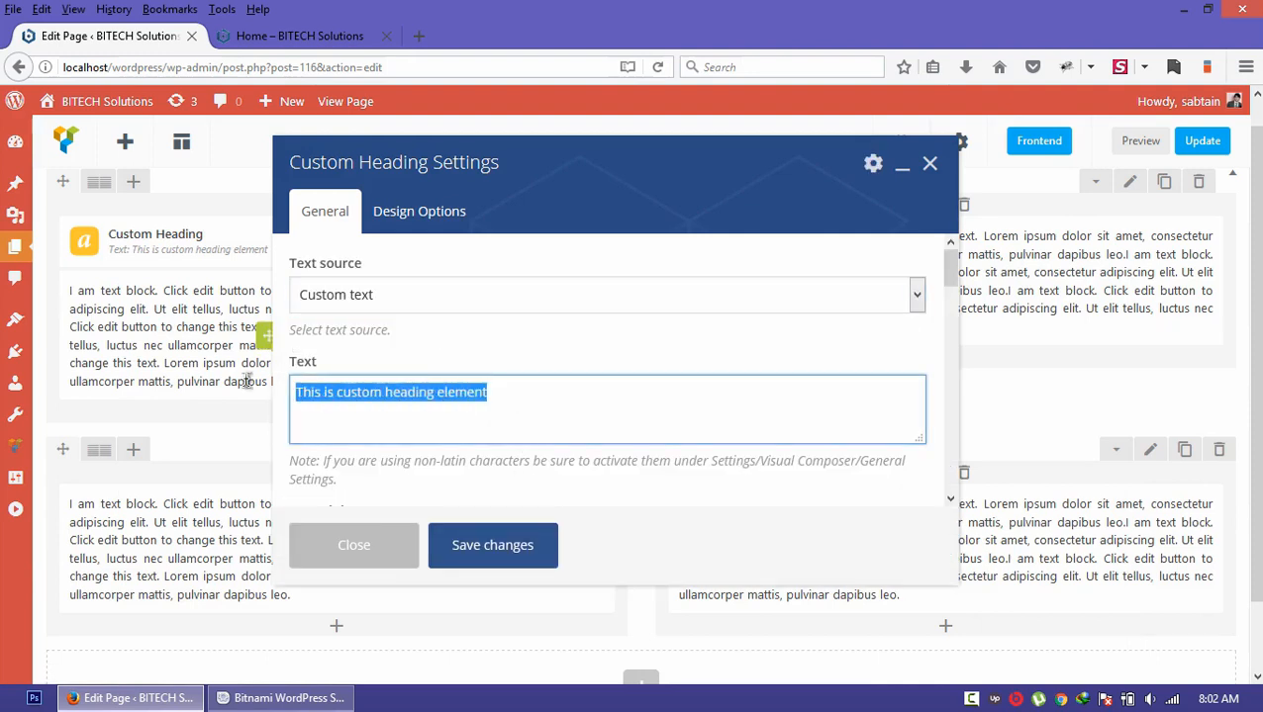
mouse_move(129, 698)
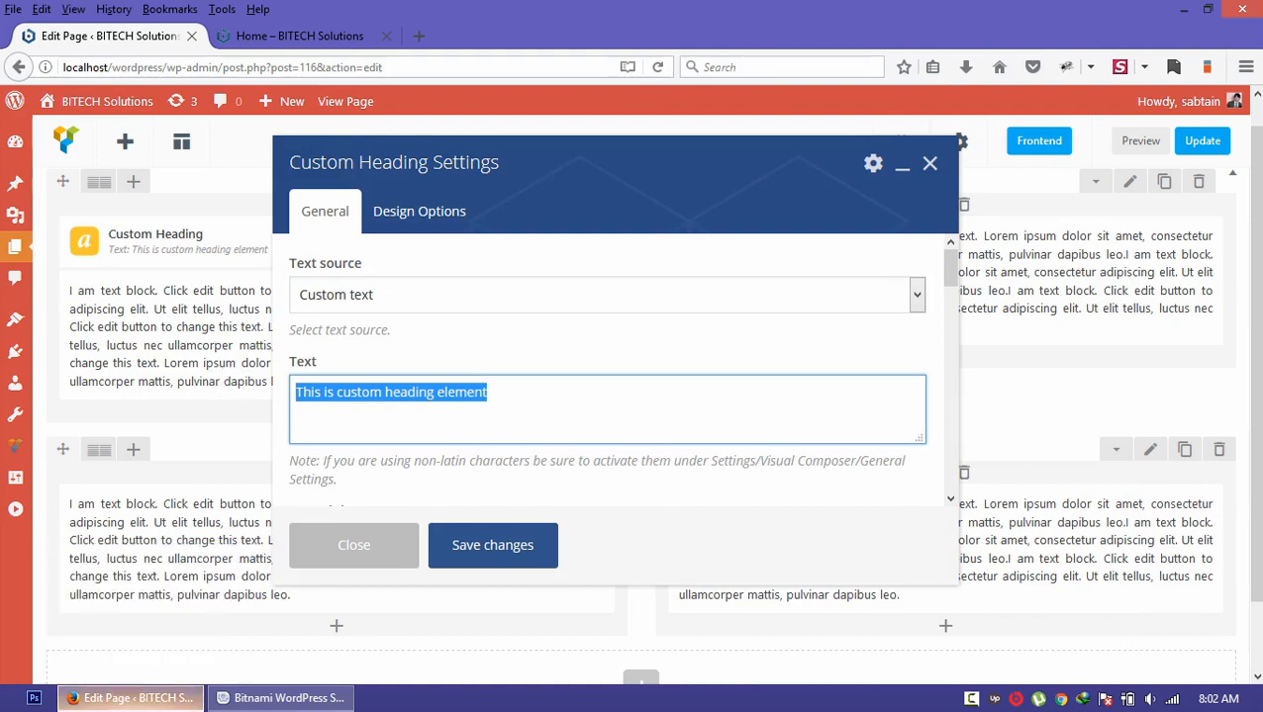
type("About Us")
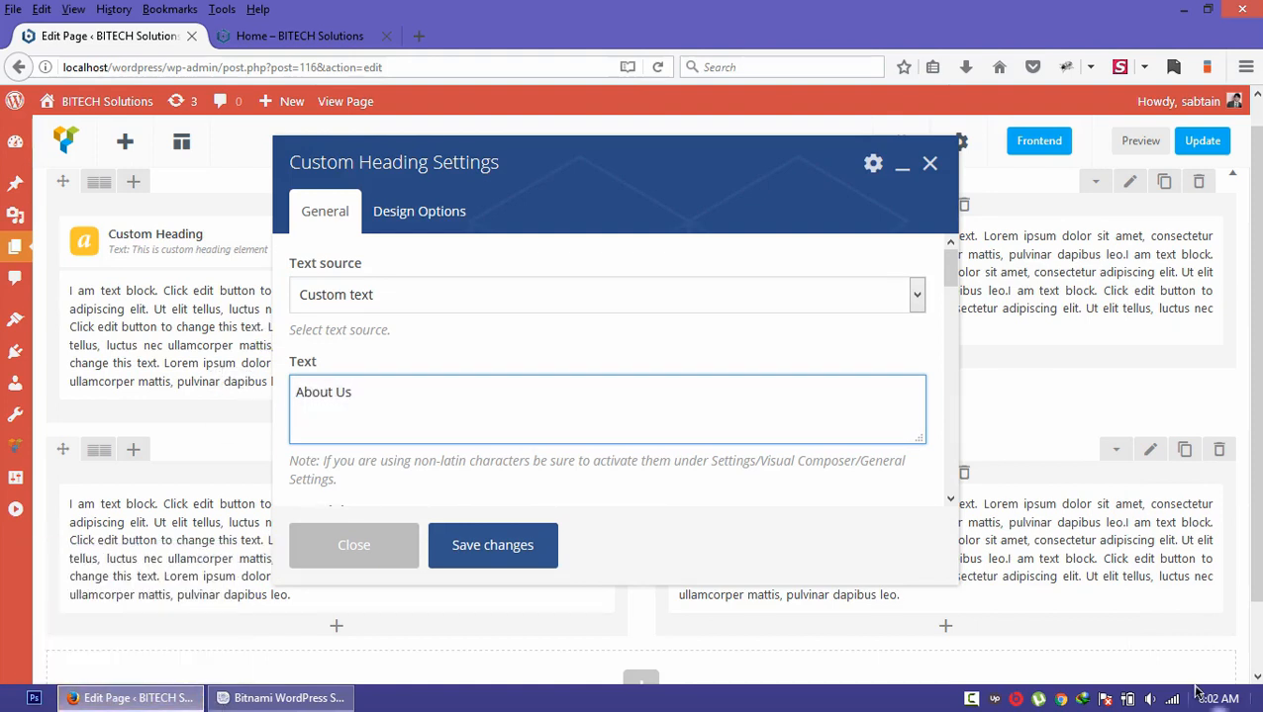
scroll(650, 366, "down", 2)
scroll(649, 362, "down", 3)
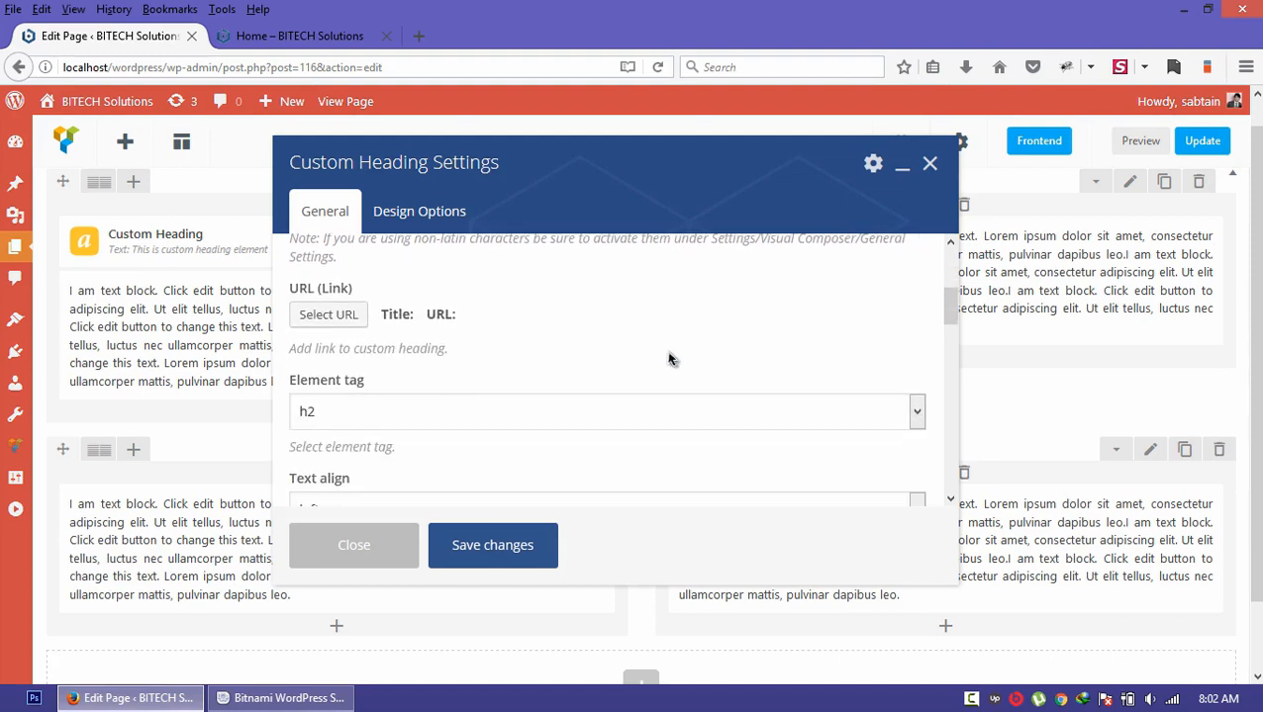
scroll(649, 361, "up", 1)
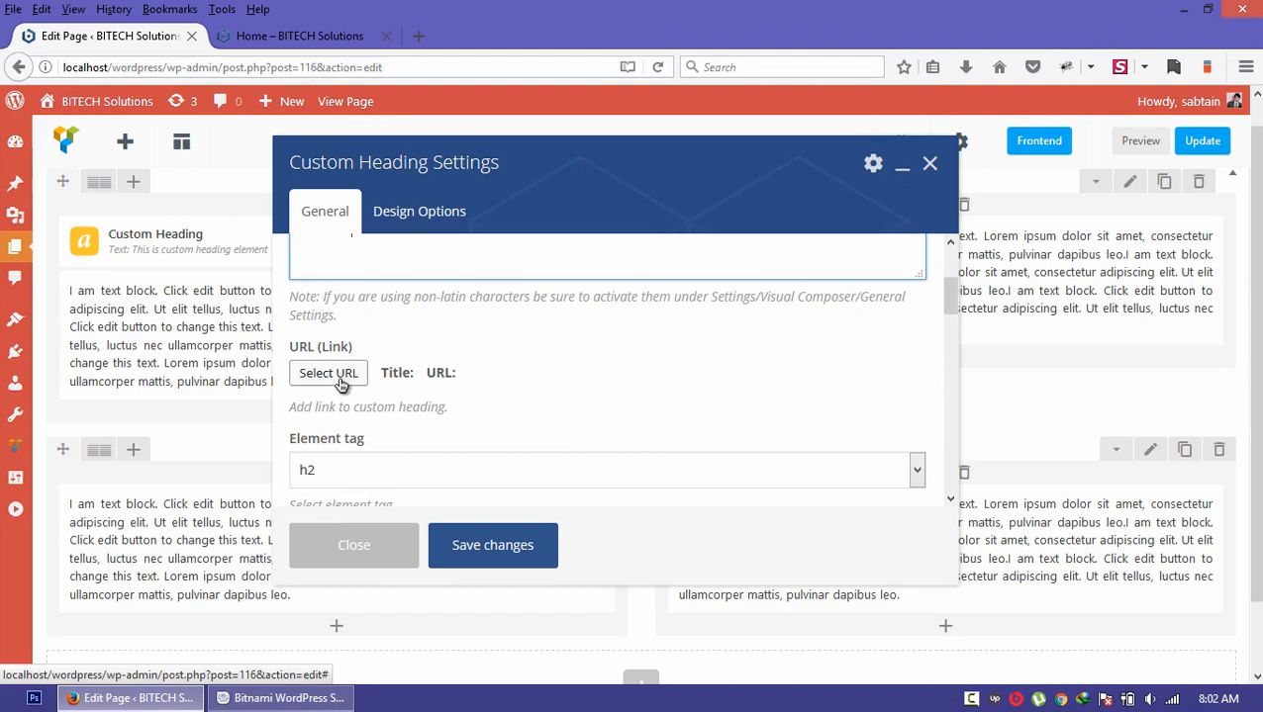
scroll(378, 336, "up", 2)
left_click_drag(383, 341, 292, 330)
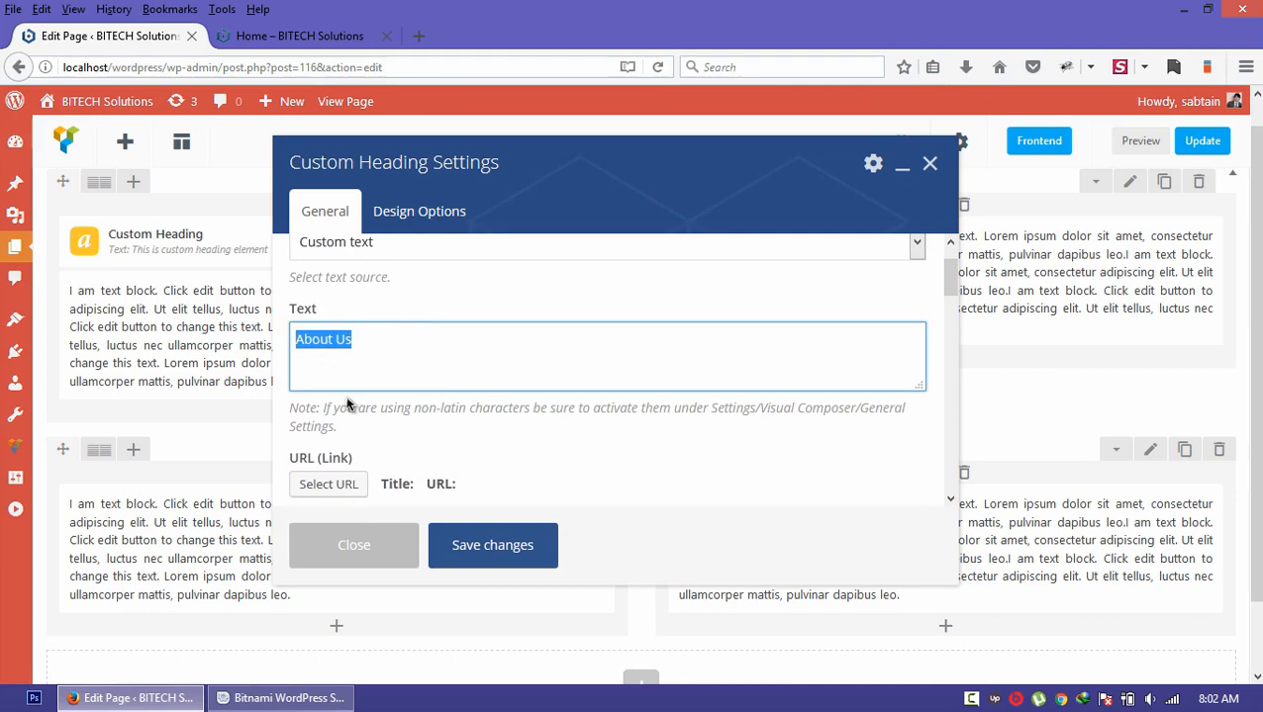
scroll(341, 396, "down", 3)
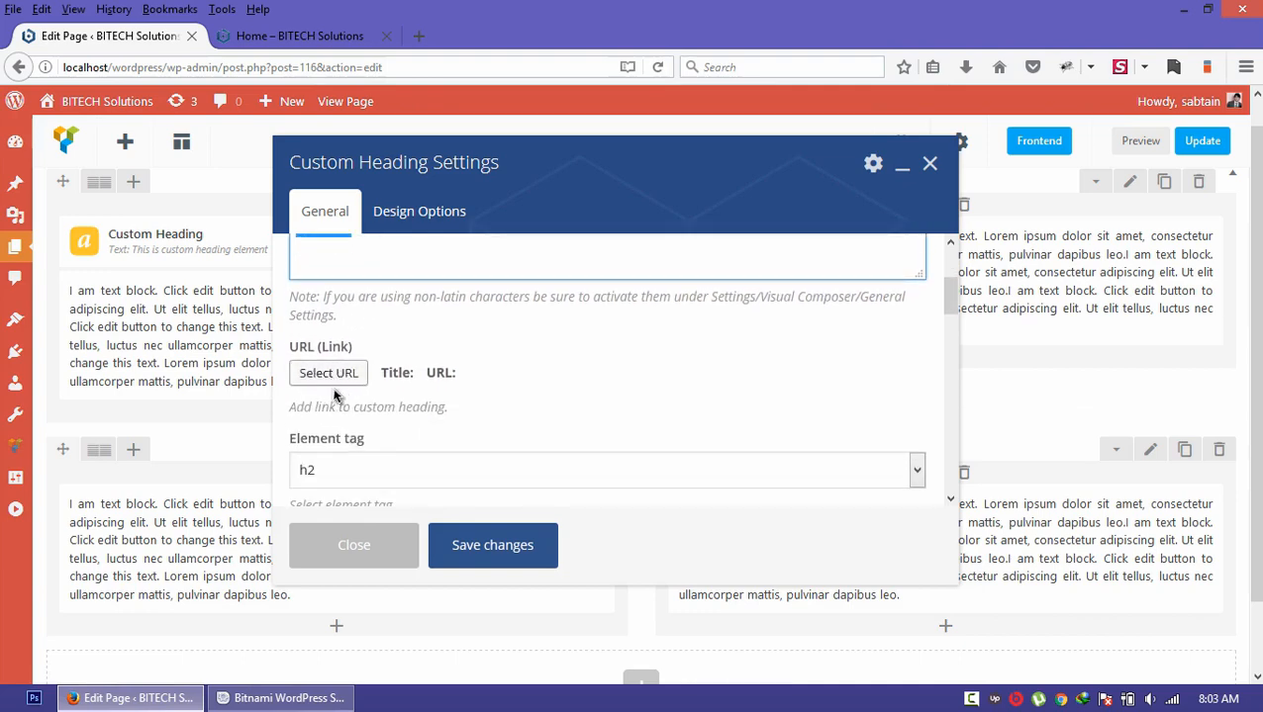
left_click(334, 380)
left_click(334, 381)
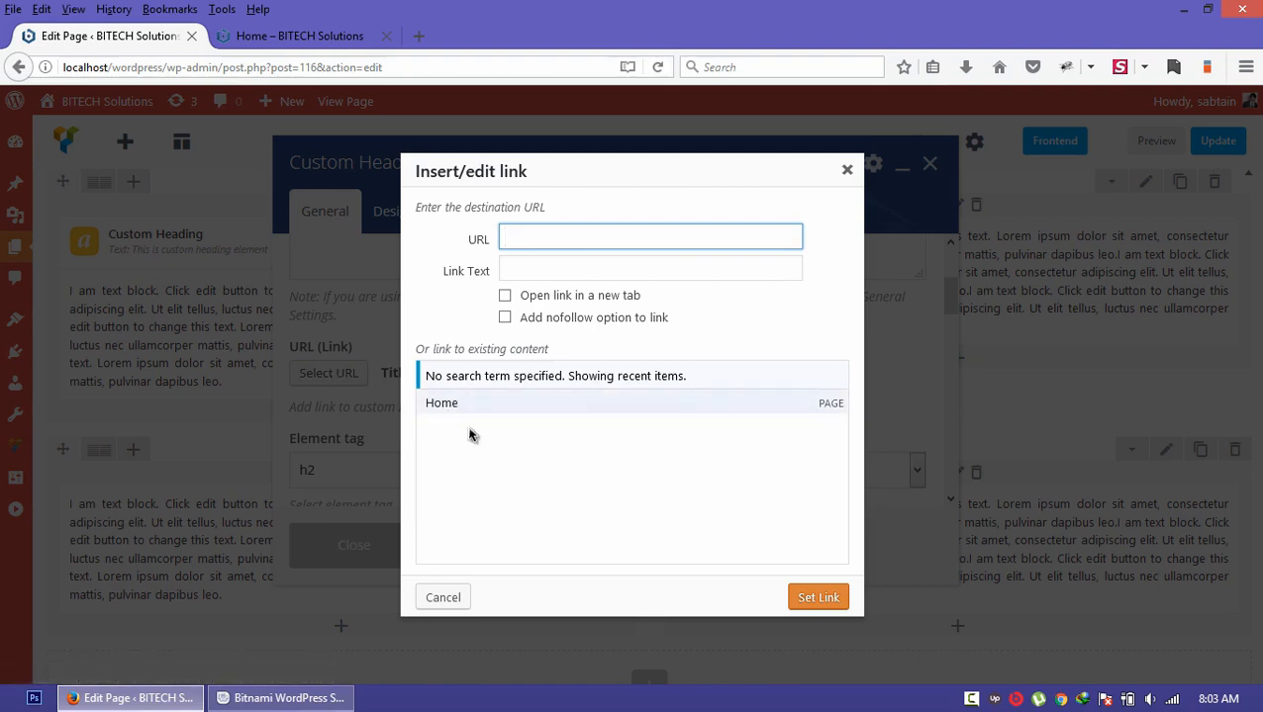
left_click(543, 233)
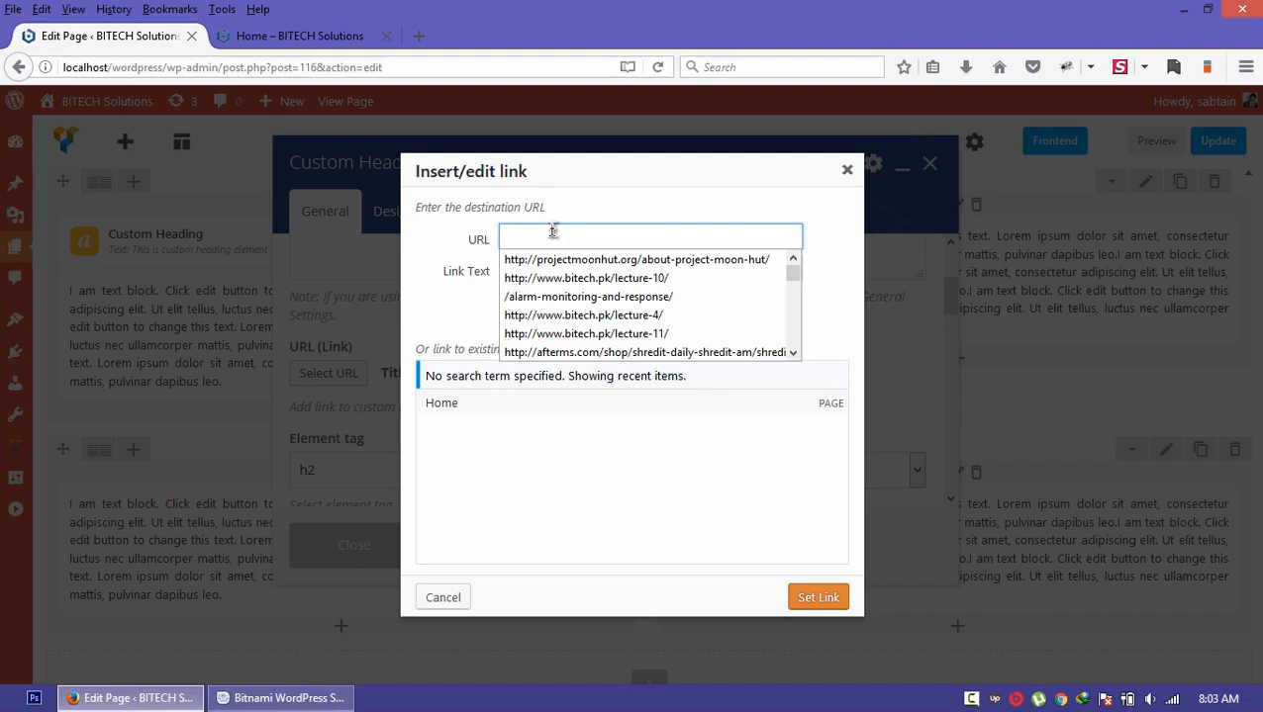
type("h")
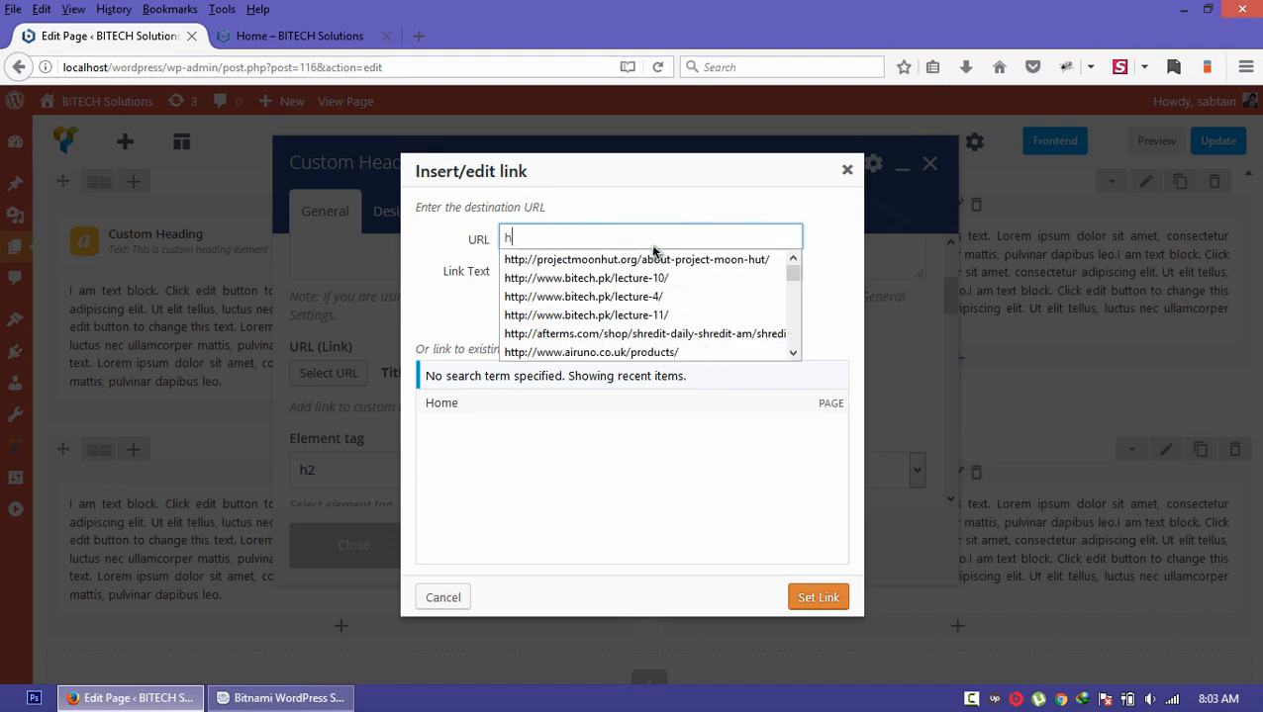
type("ttp")
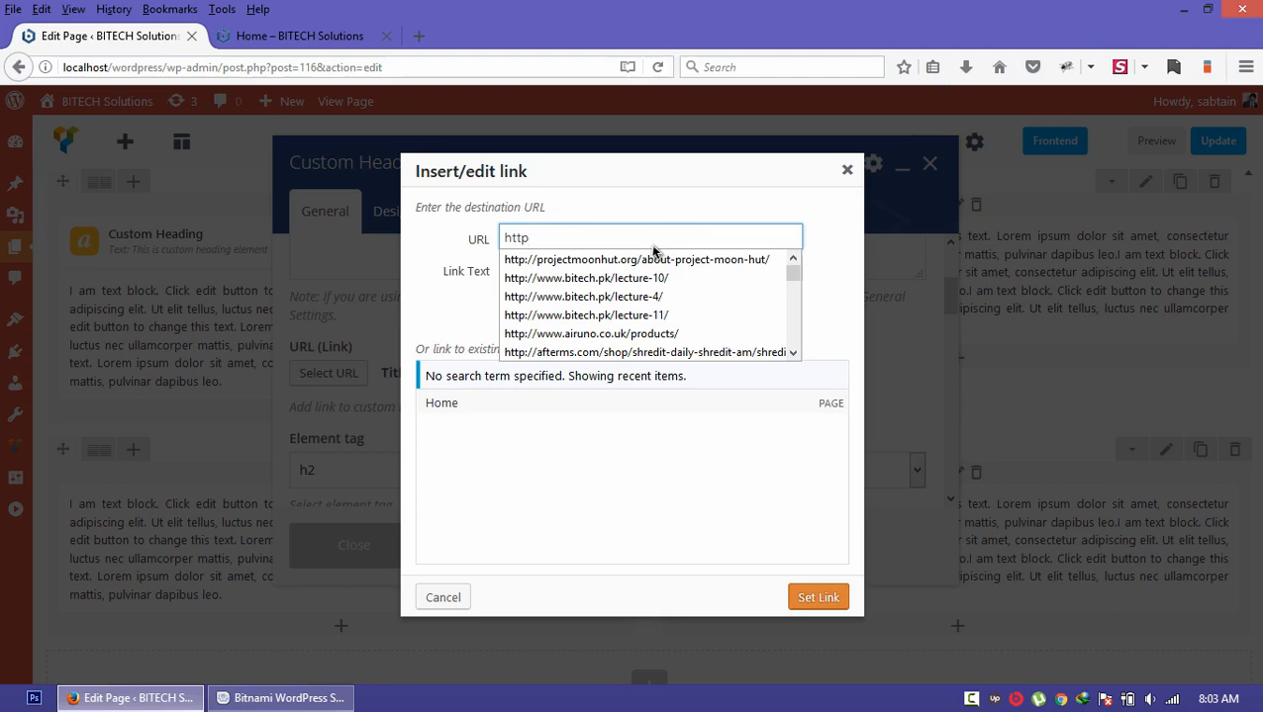
type("://google.com")
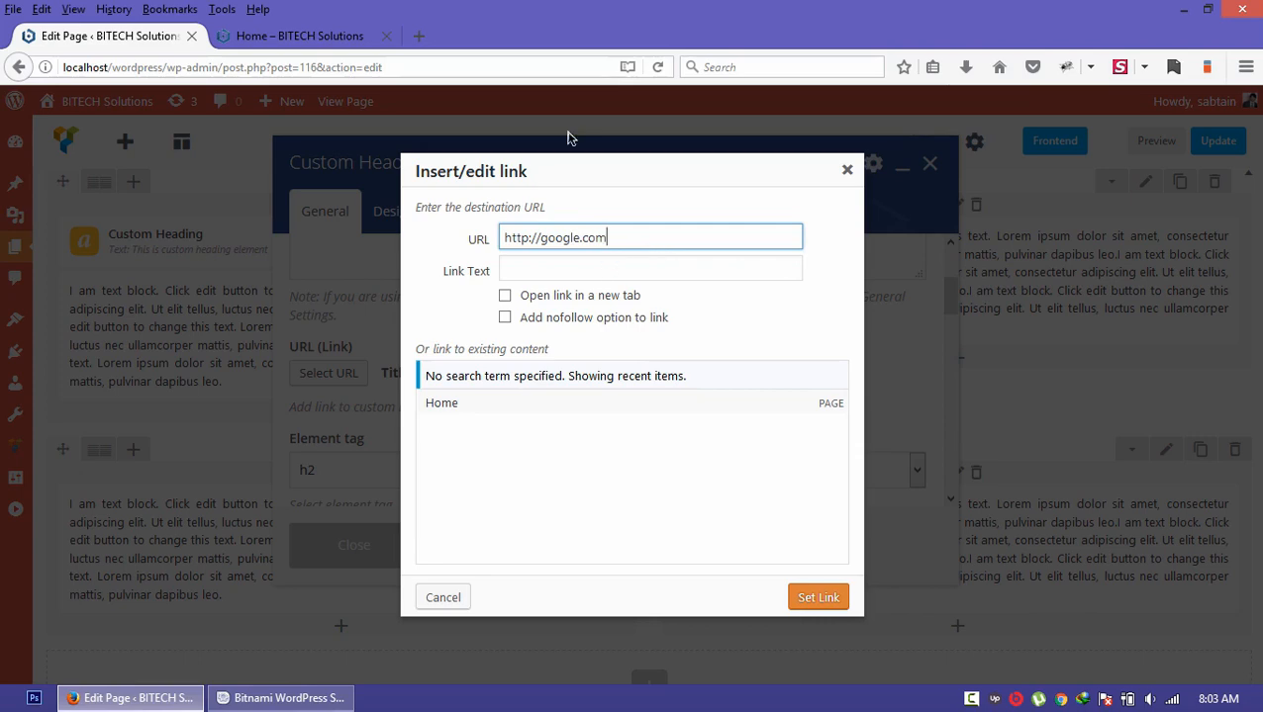
left_click(804, 598)
- Choose h2 as the heading's element tag
scroll(578, 422, "down", 2)
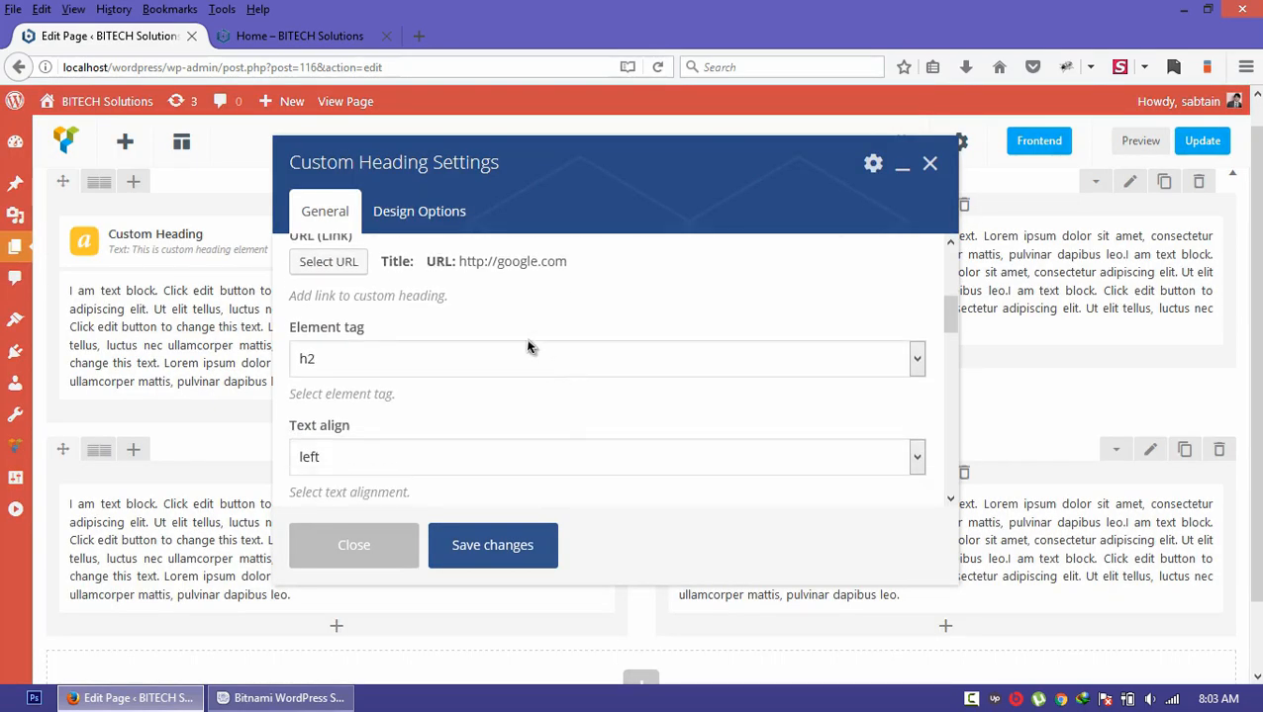
left_click(519, 356)
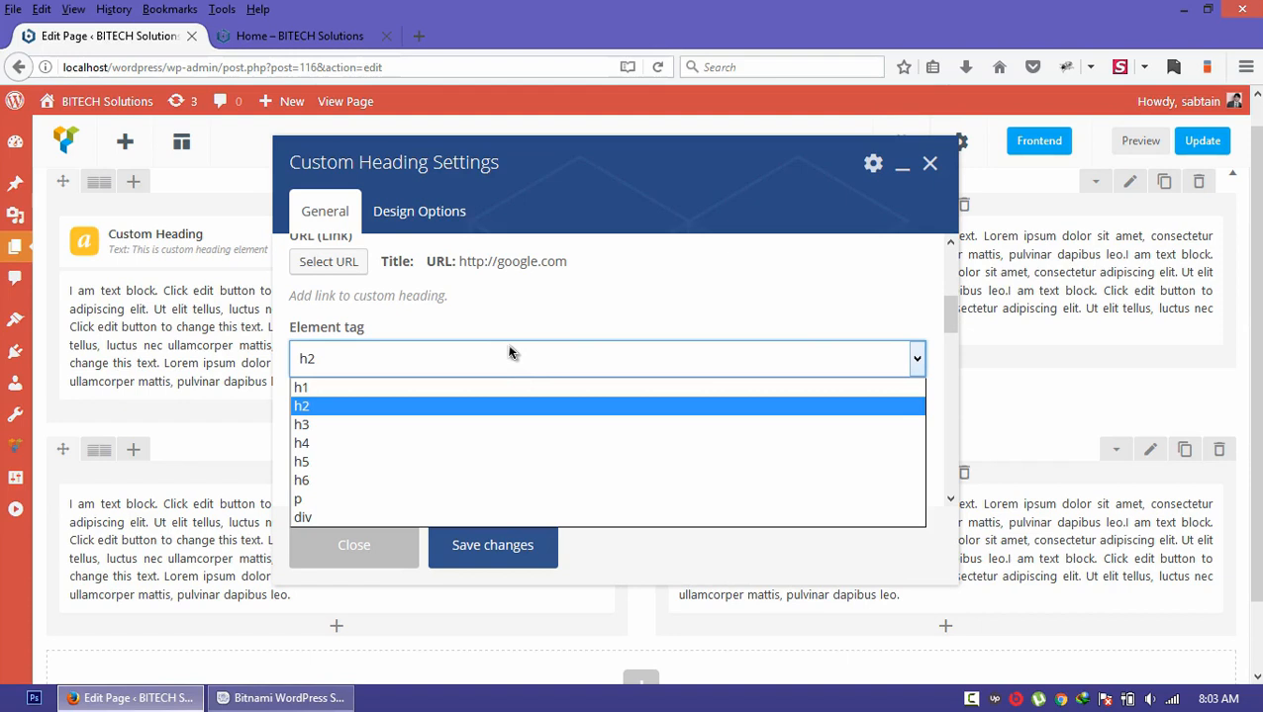
left_click(343, 405)
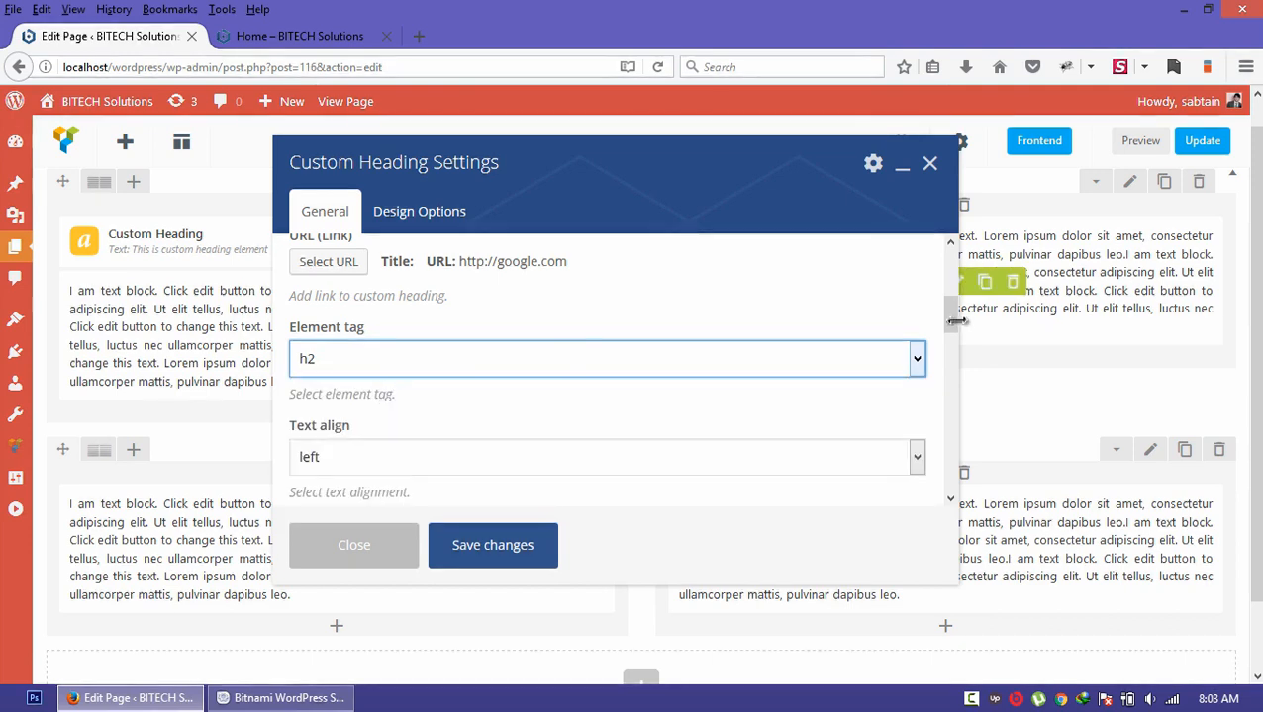
- Move the settings dialog aside to uncover the heading's column and choose left as the text alignment
scroll(948, 323, "down", 3)
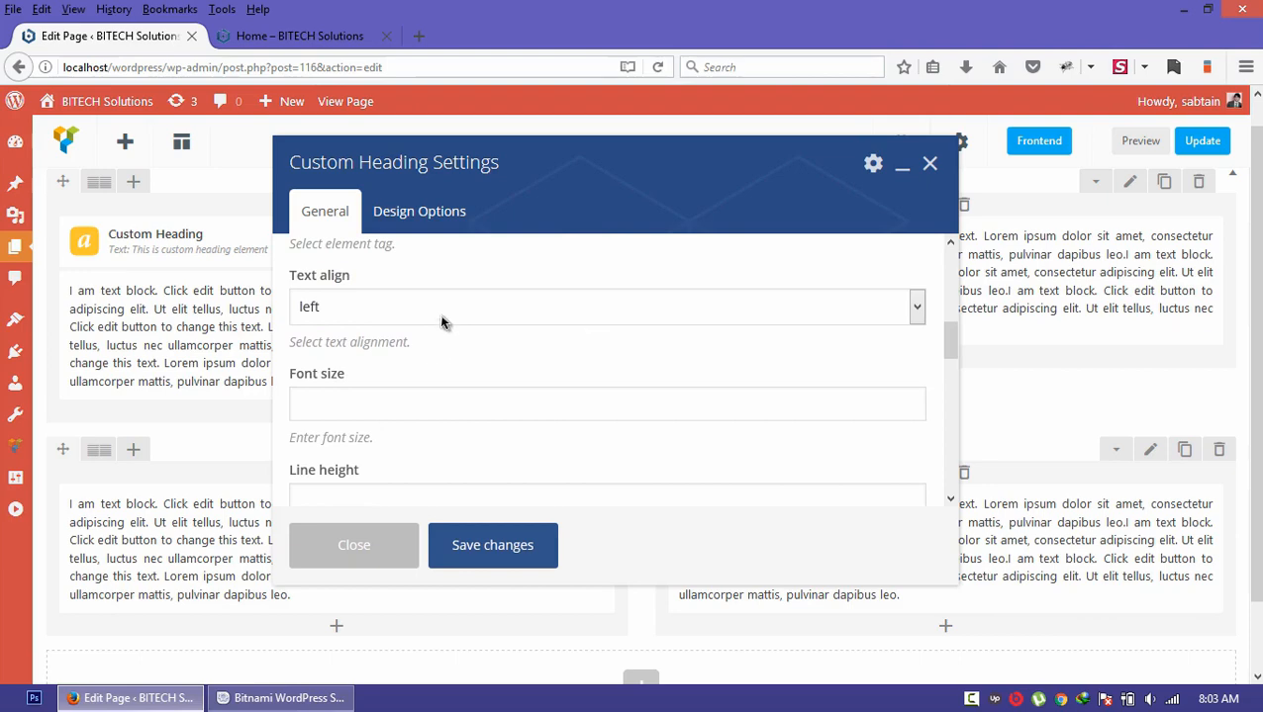
left_click_drag(515, 159, 869, 174)
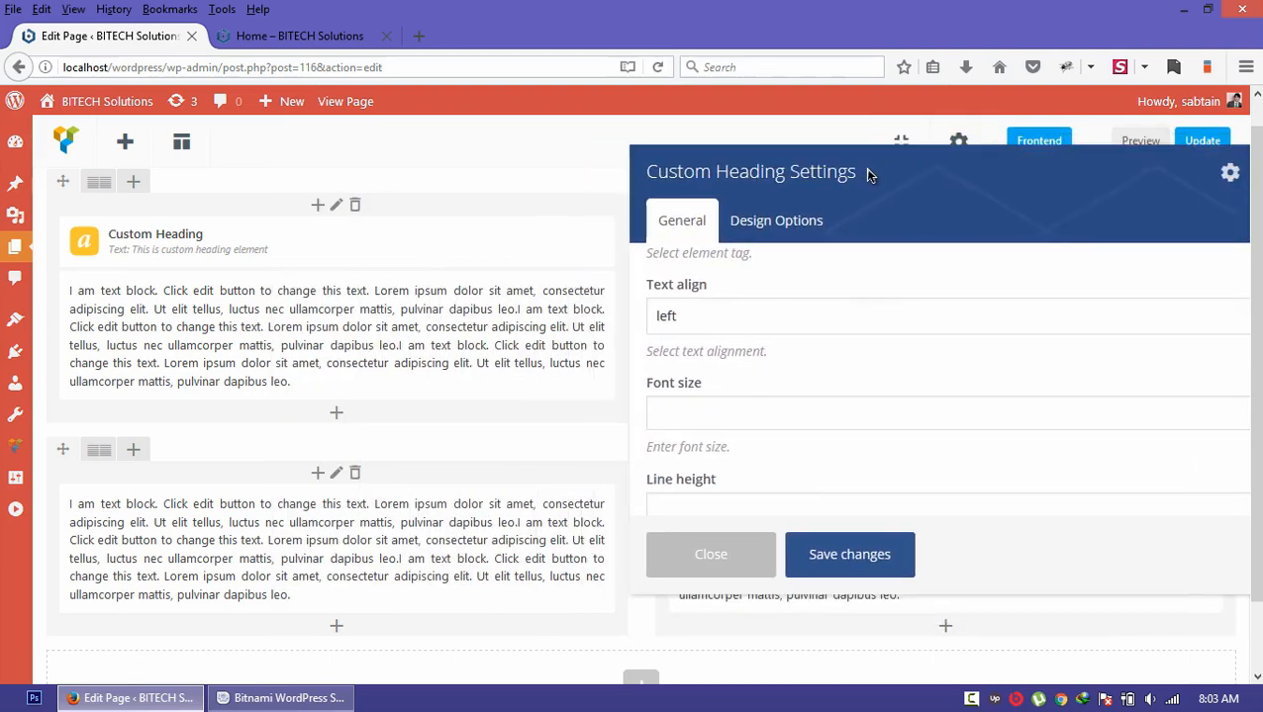
left_click(690, 315)
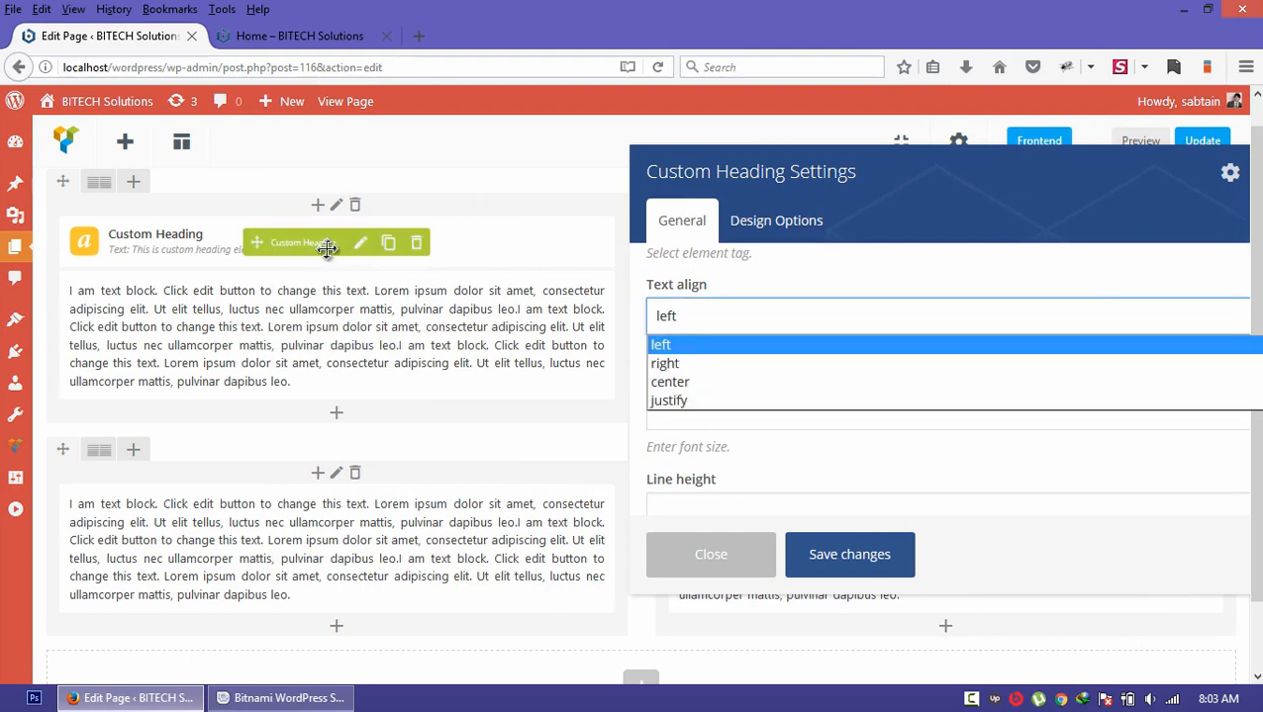
left_click(663, 346)
left_click_drag(794, 169, 693, 151)
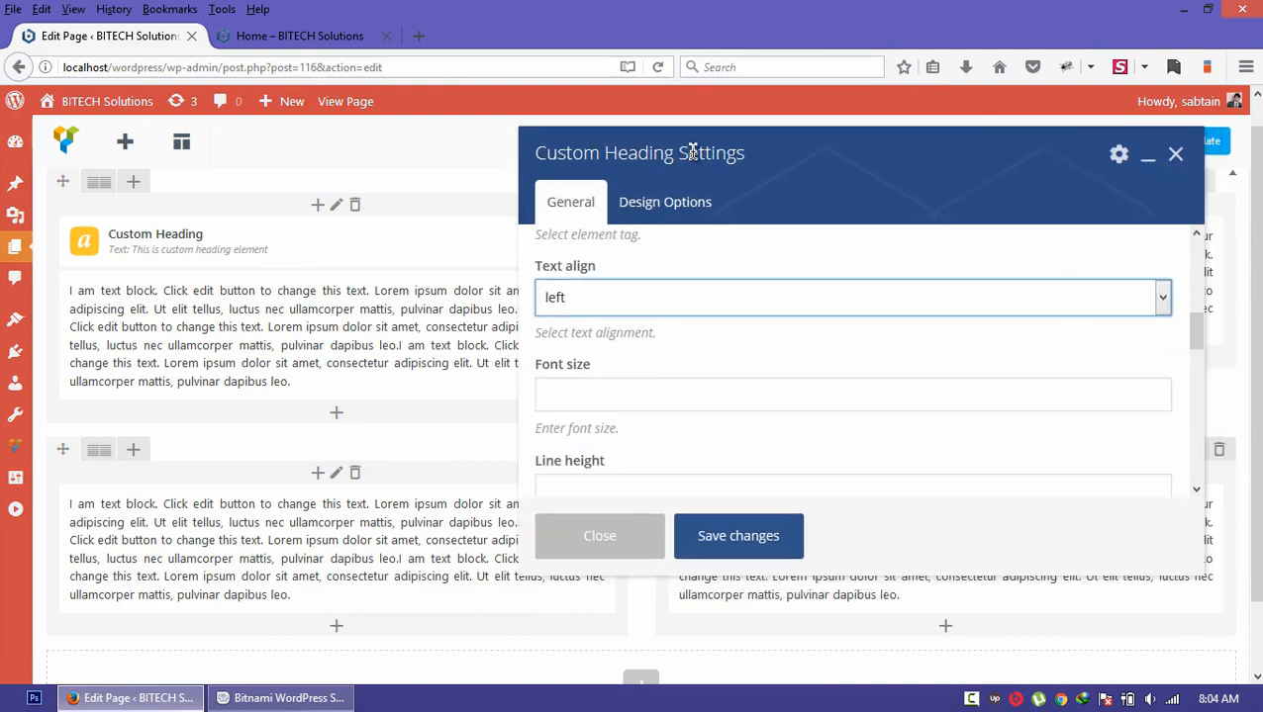
left_click(583, 313)
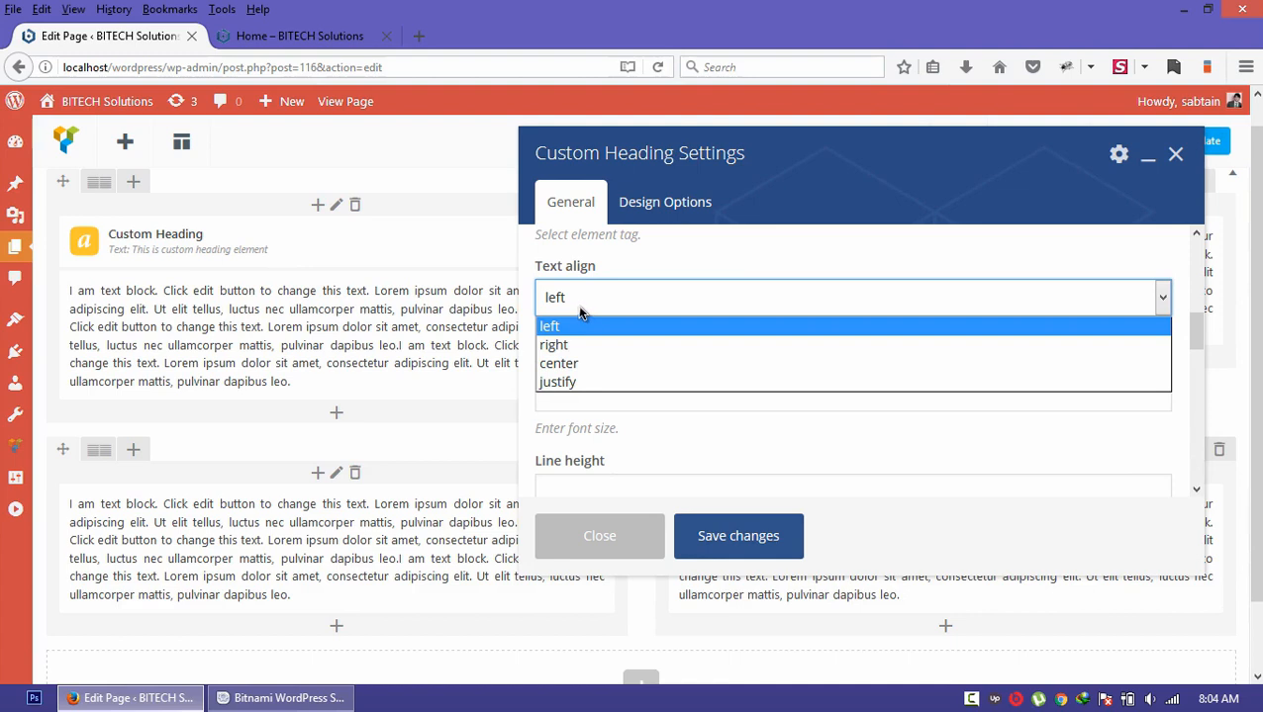
left_click(580, 310)
- Set the heading's font size to 42px and leave the line height empty
left_click(1016, 408)
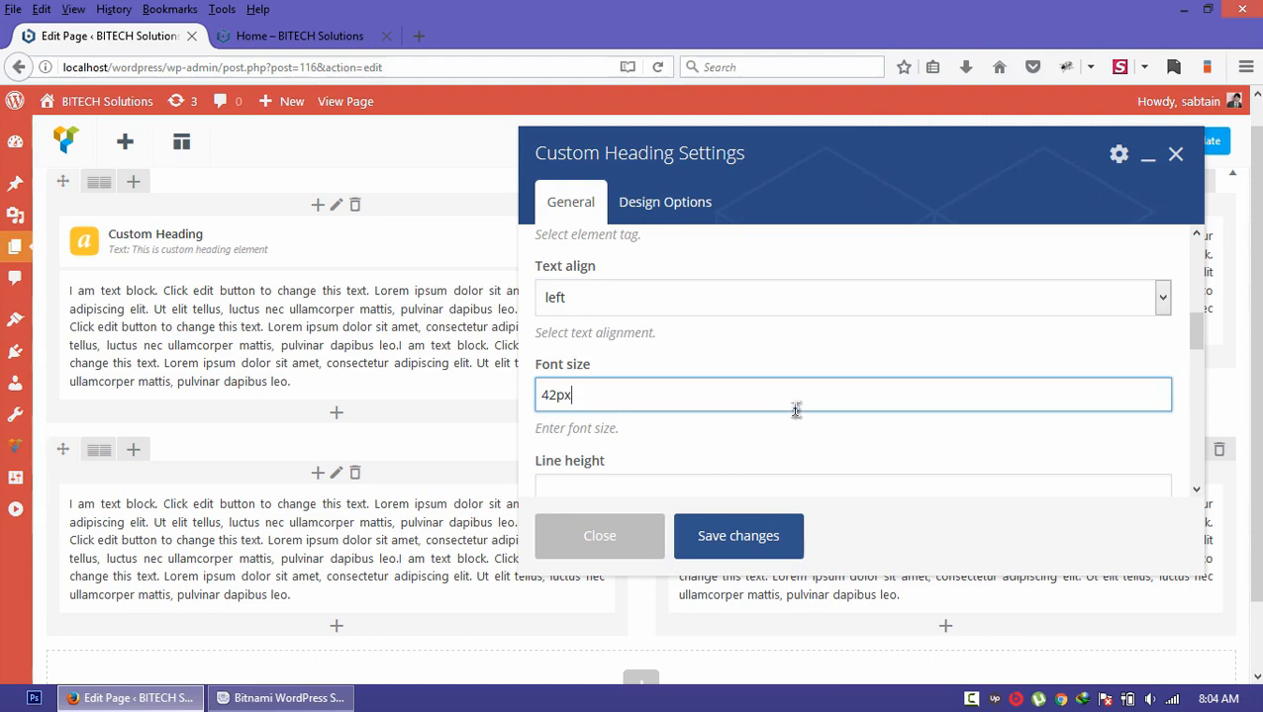
scroll(788, 408, "down", 2)
left_click(573, 382)
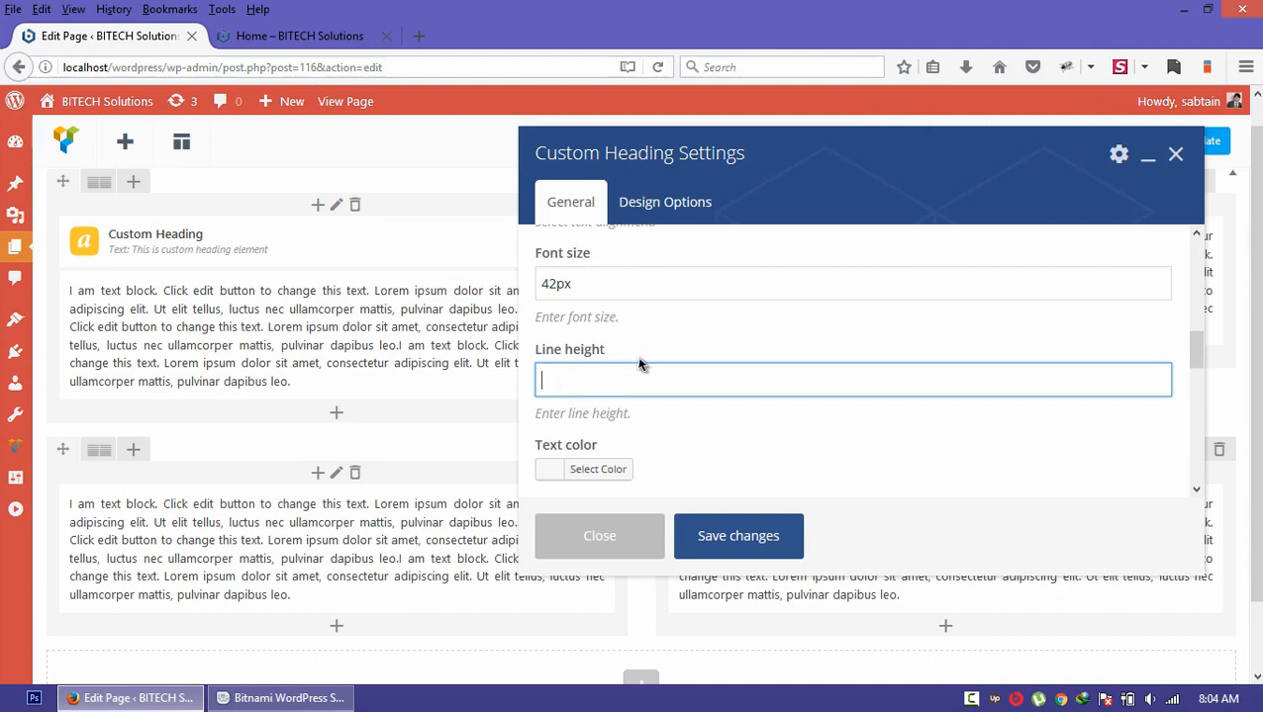
- Set the heading's text color to the red preset swatch
scroll(582, 363, "down", 2)
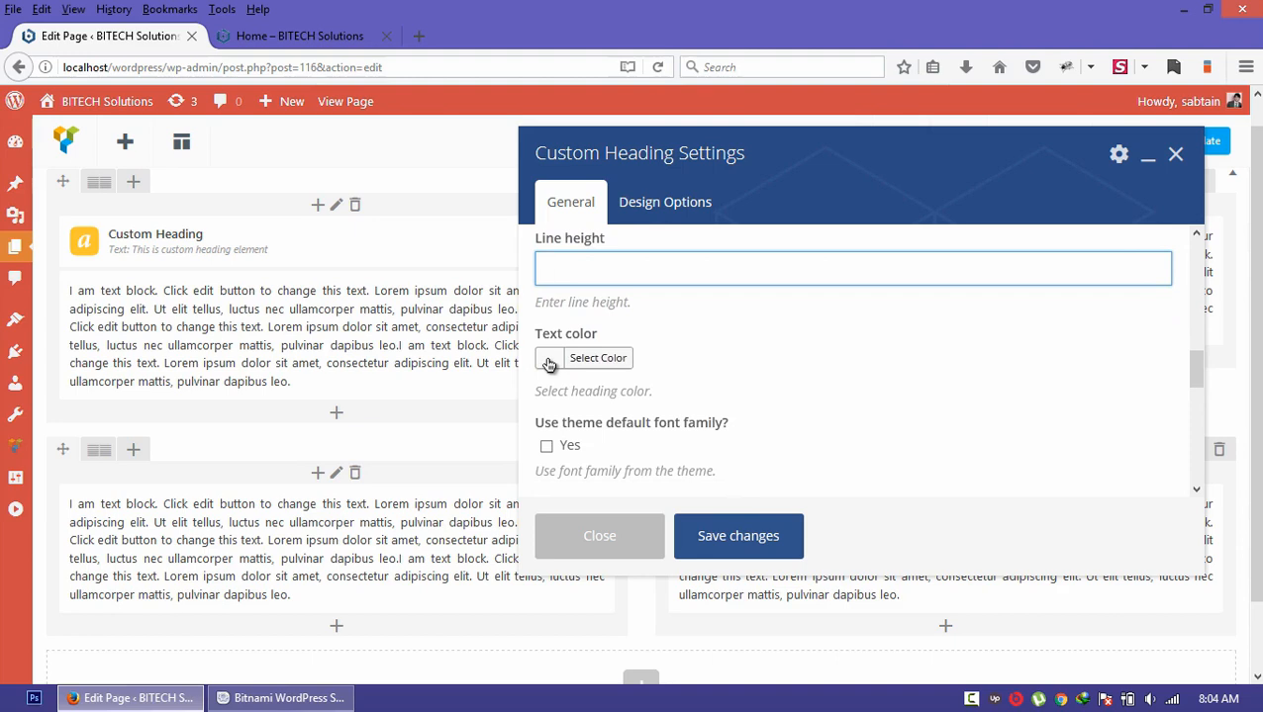
left_click(548, 365)
scroll(615, 421, "down", 2)
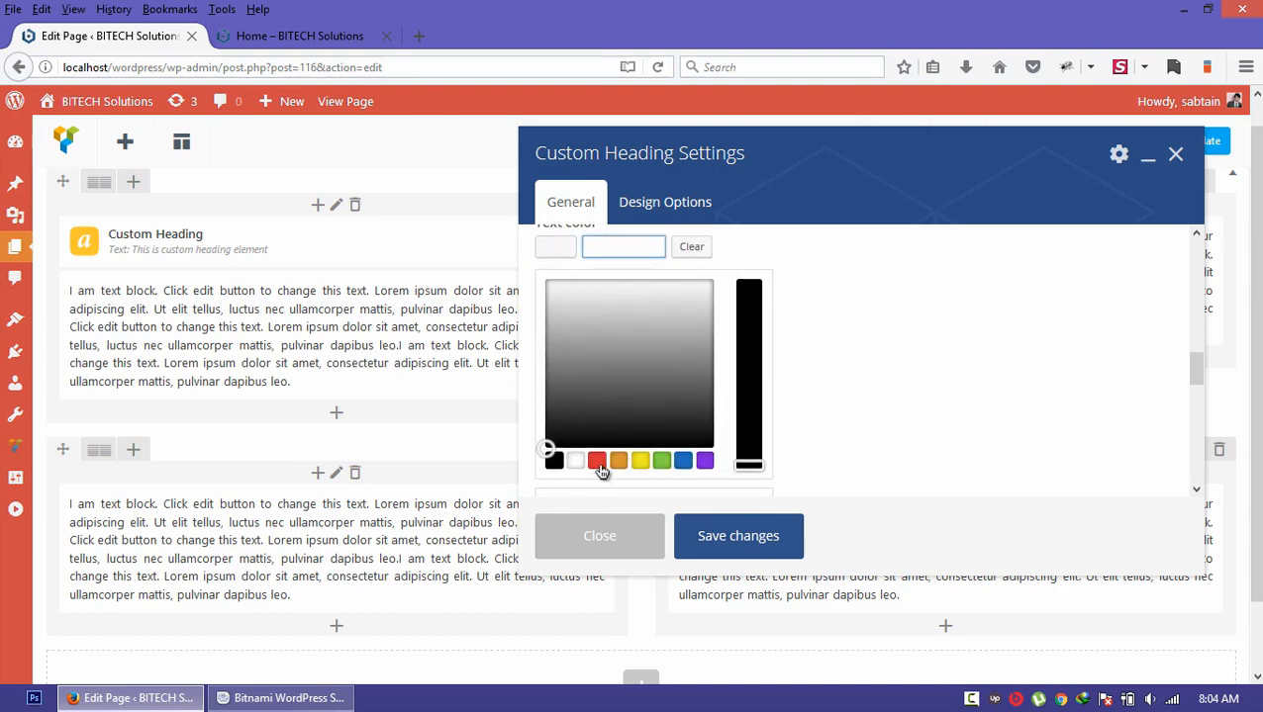
left_click(596, 461)
left_click(569, 248)
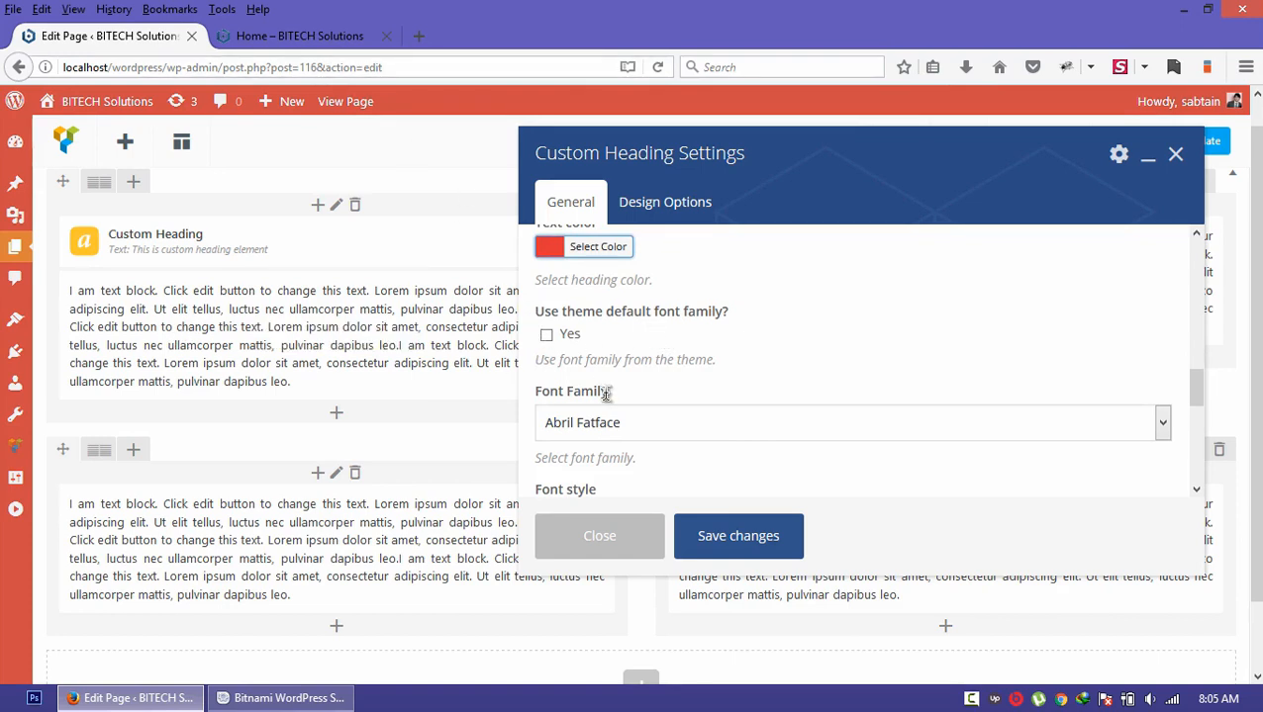
scroll(738, 317, "up", 5)
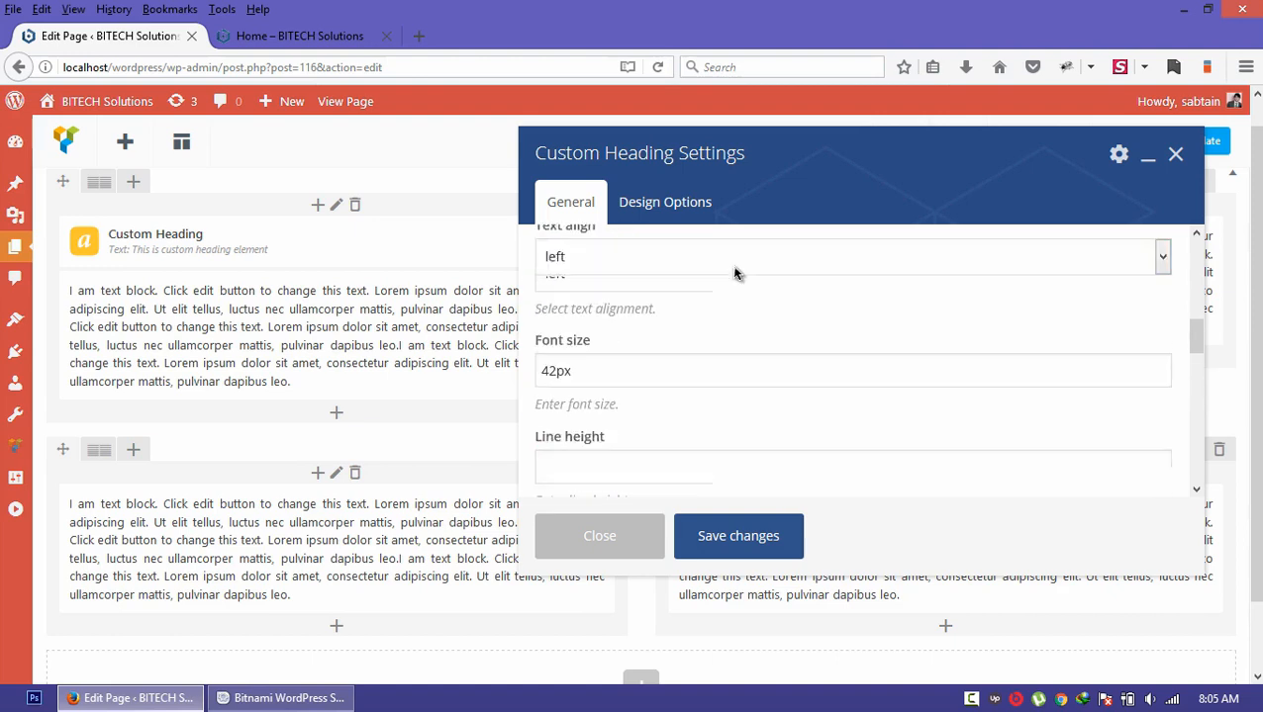
left_click(570, 324)
left_click(570, 324)
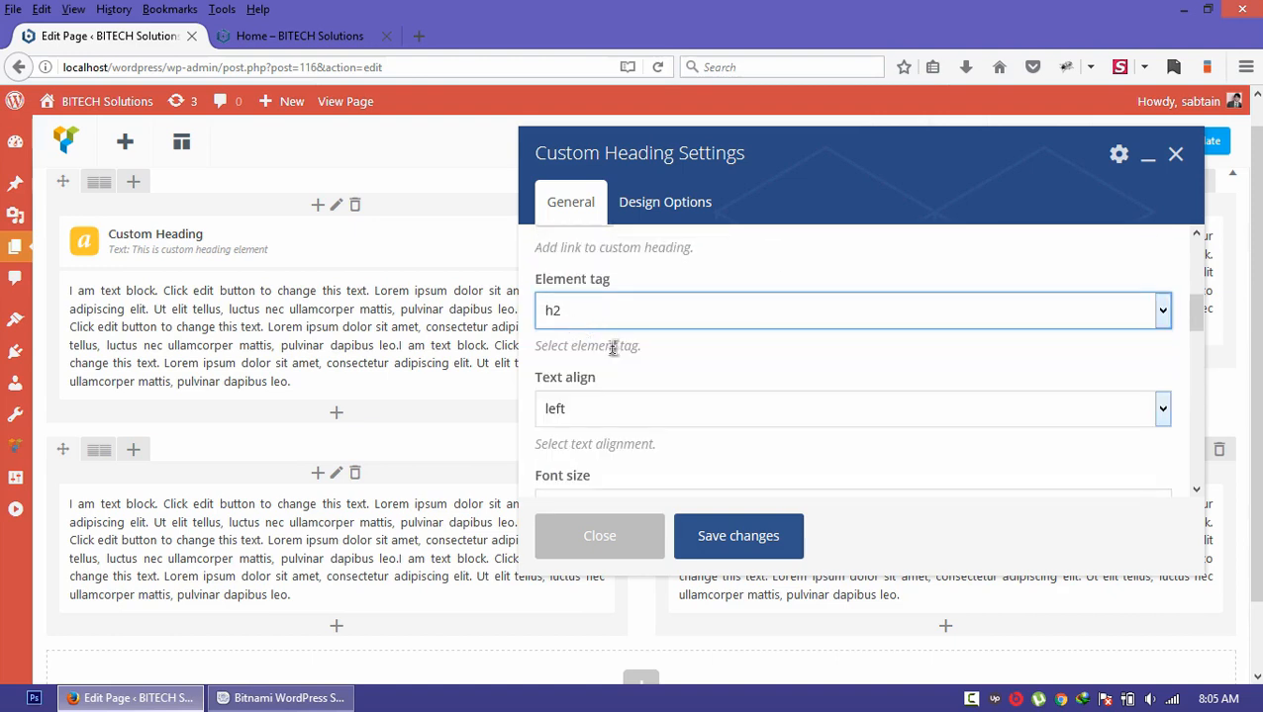
- Try using the theme's default font family for the heading, and switch the option off again
scroll(647, 382, "down", 4)
scroll(647, 382, "down", 4)
scroll(575, 323, "up", 2)
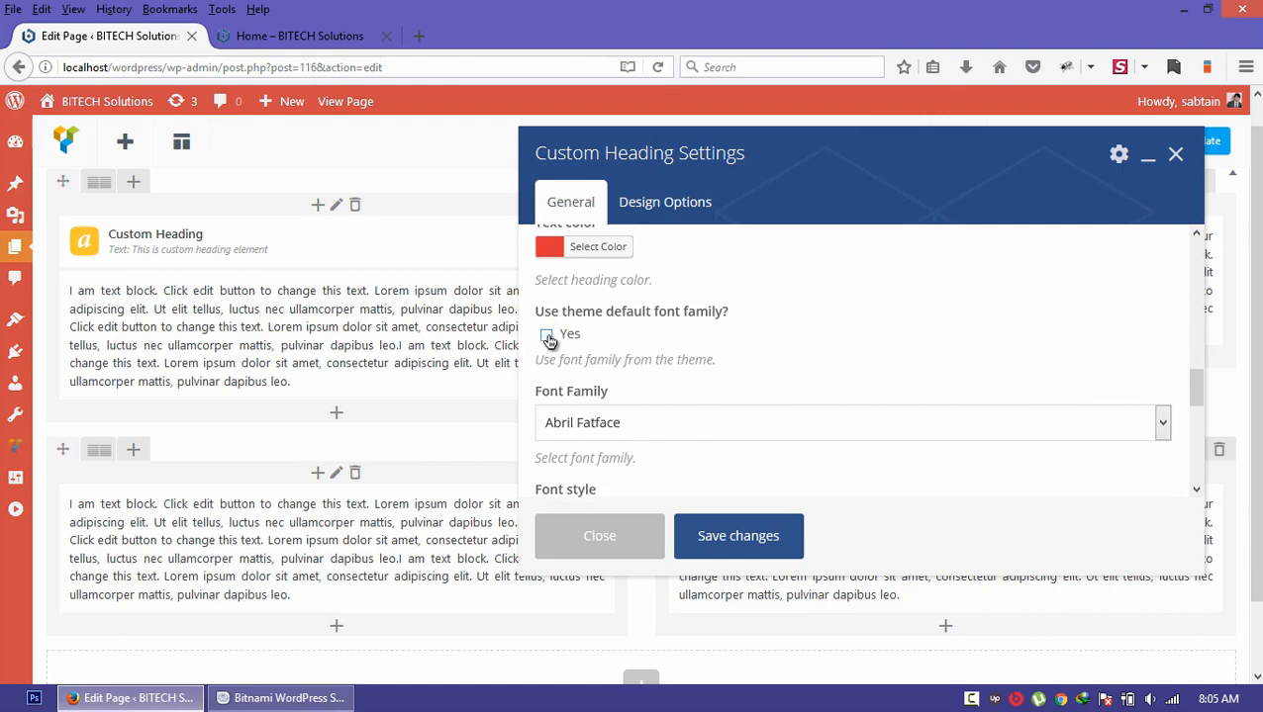
left_click(547, 336)
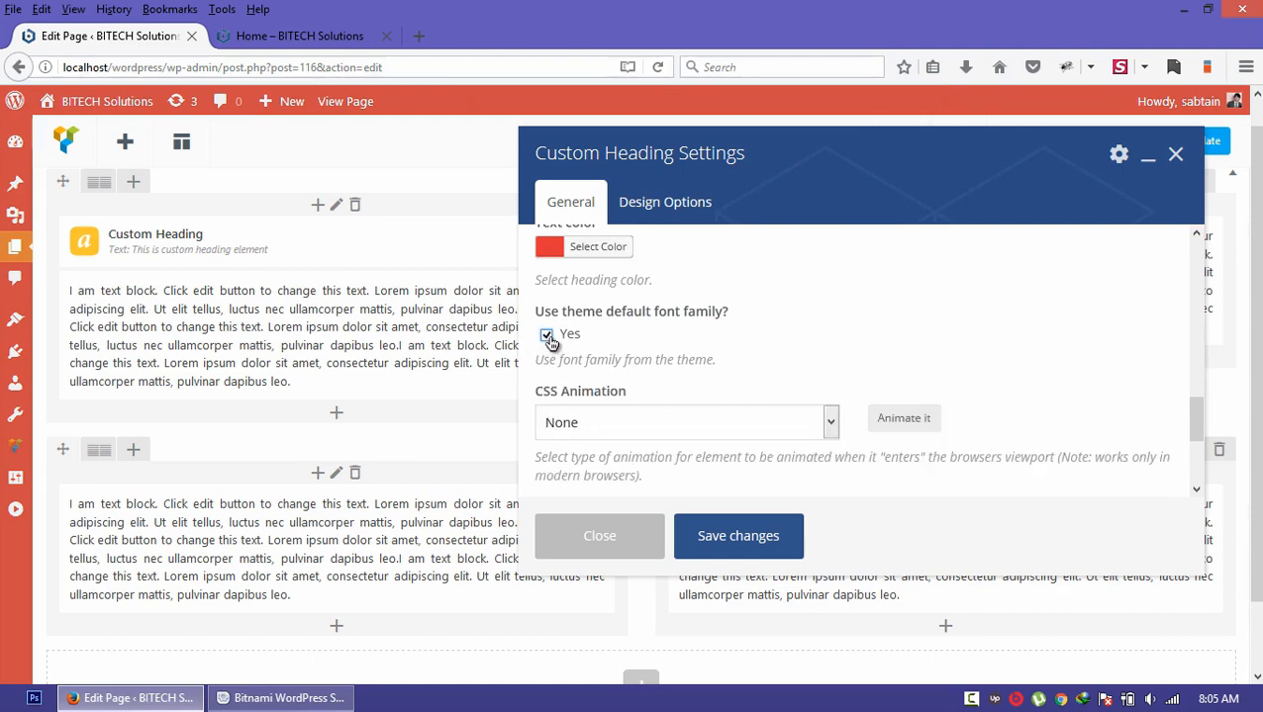
left_click(548, 336)
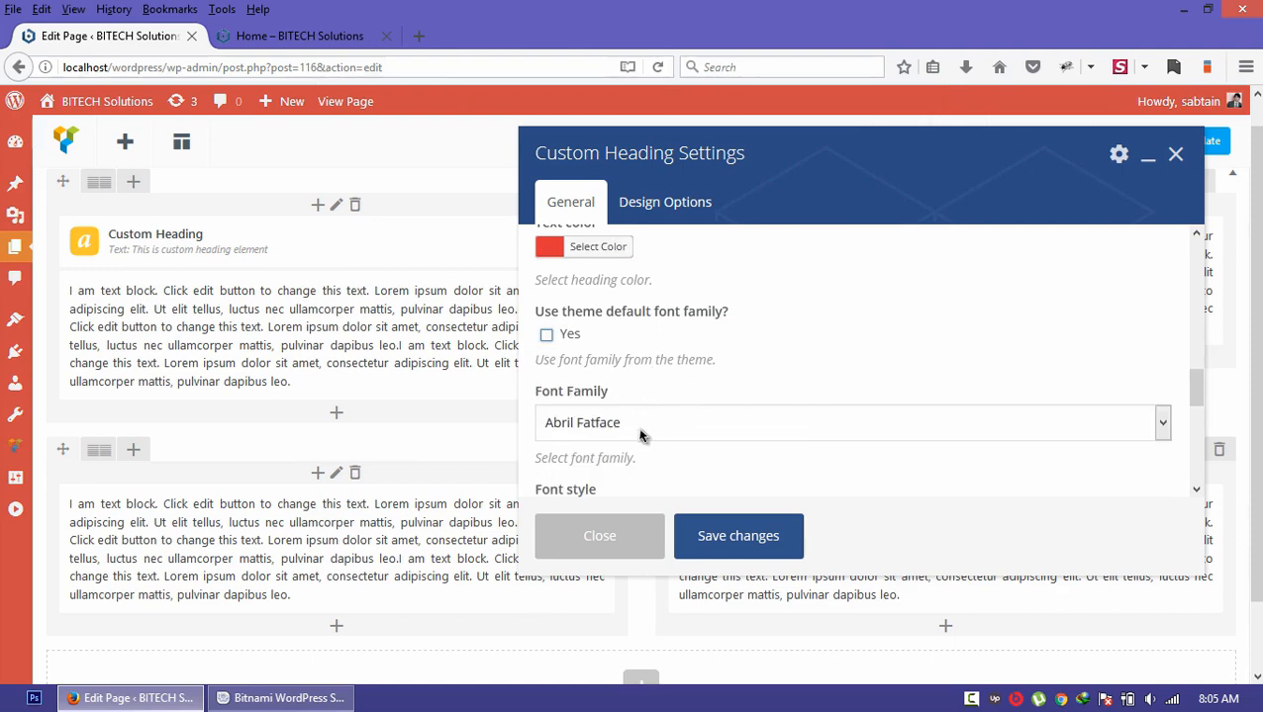
- Set the heading's font family to Montserrat
left_click(673, 424)
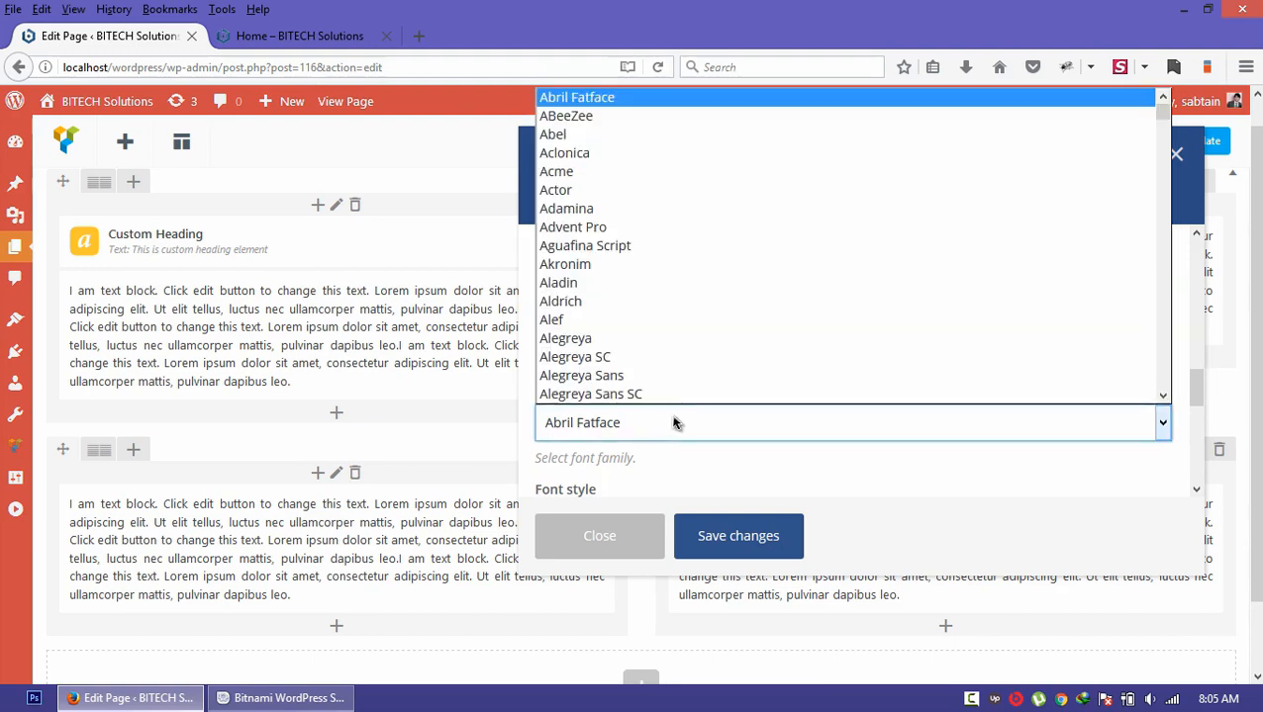
key("m")
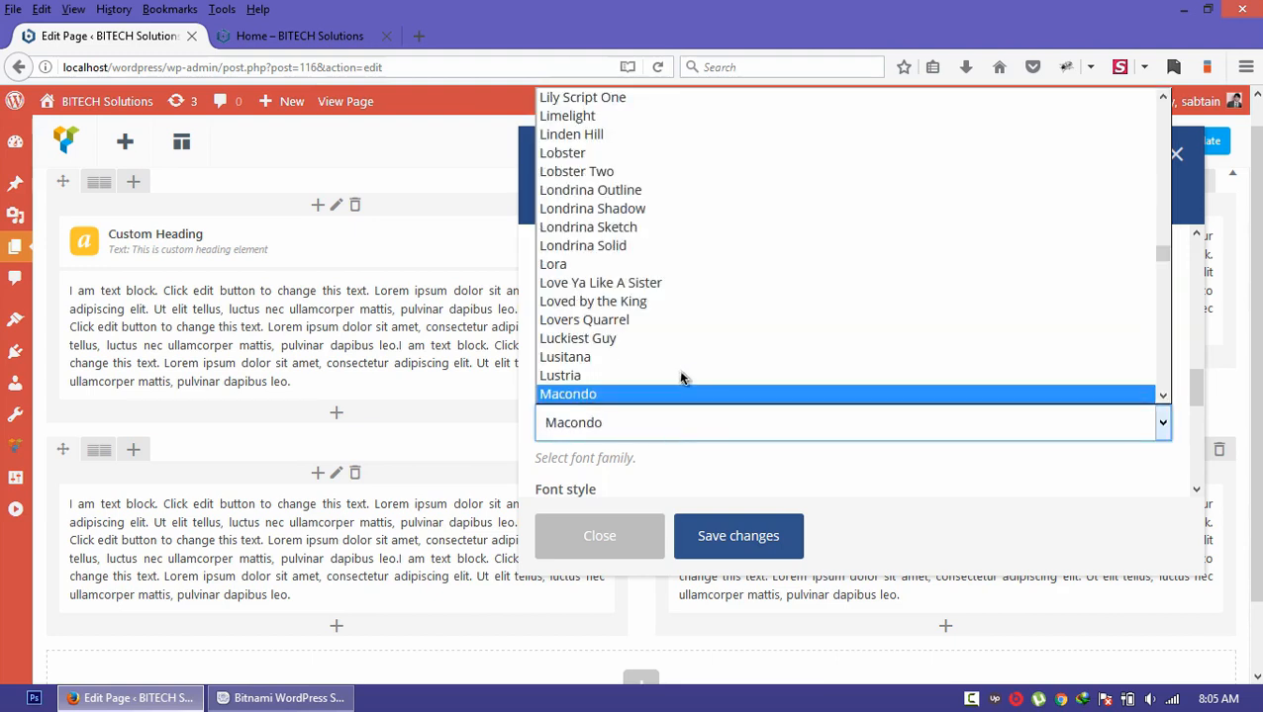
scroll(687, 352, "down", 2)
scroll(634, 331, "down", 4)
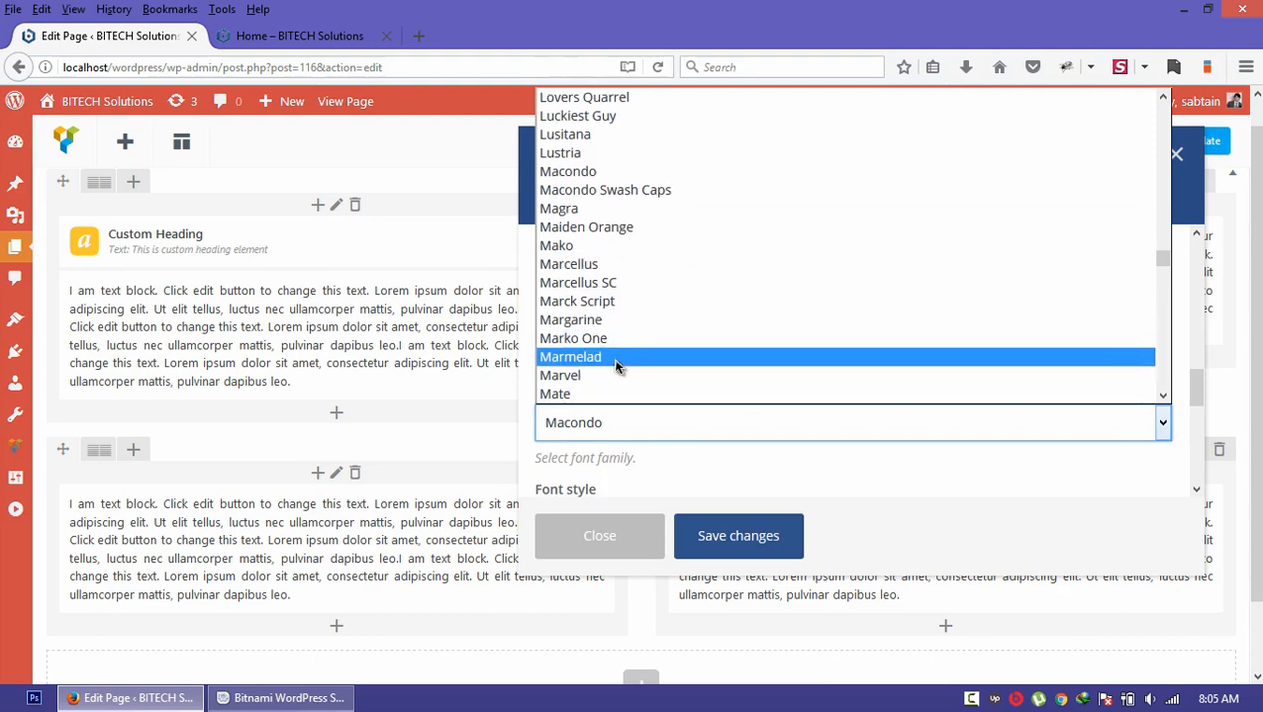
scroll(597, 376, "down", 3)
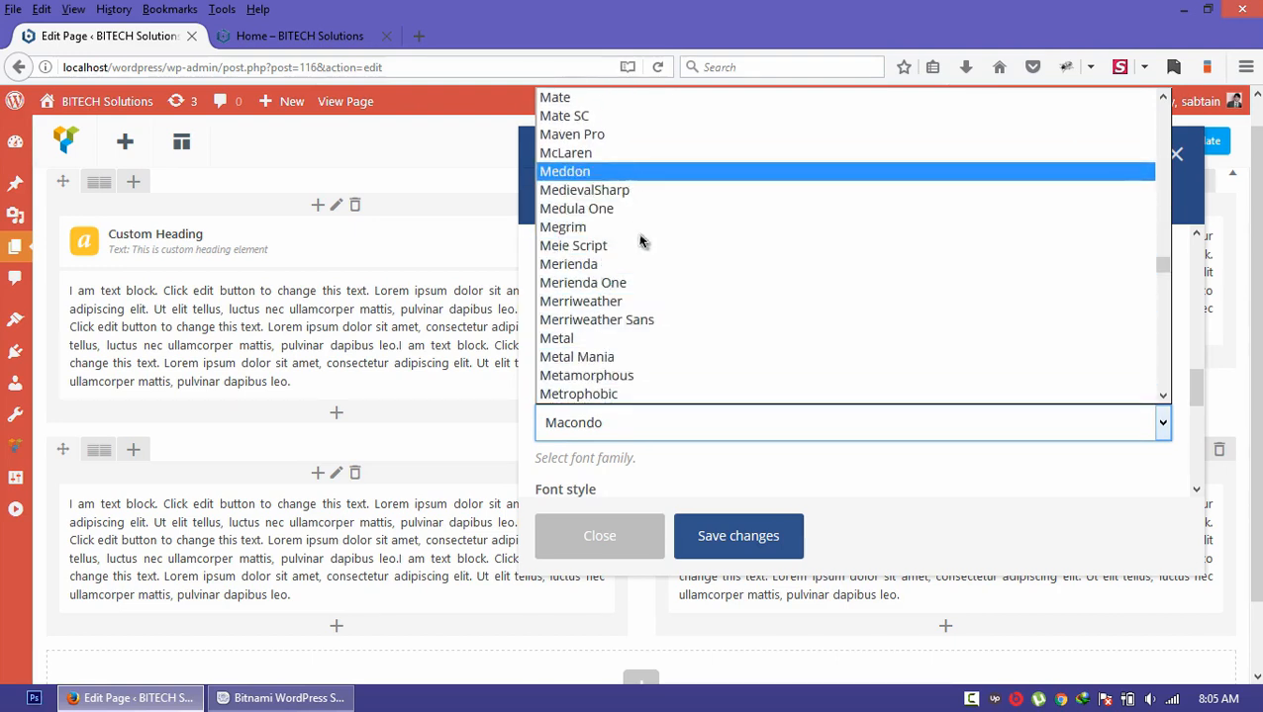
scroll(645, 351, "down", 1)
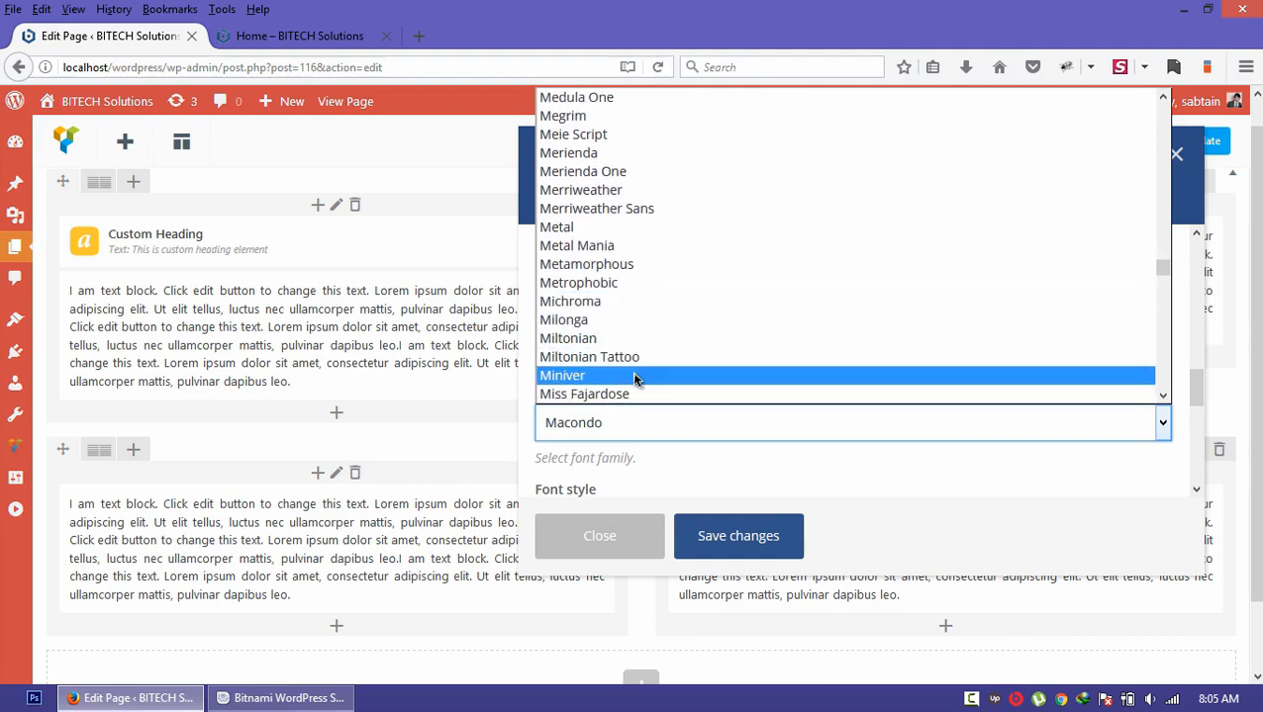
scroll(625, 371, "down", 2)
scroll(615, 373, "down", 2)
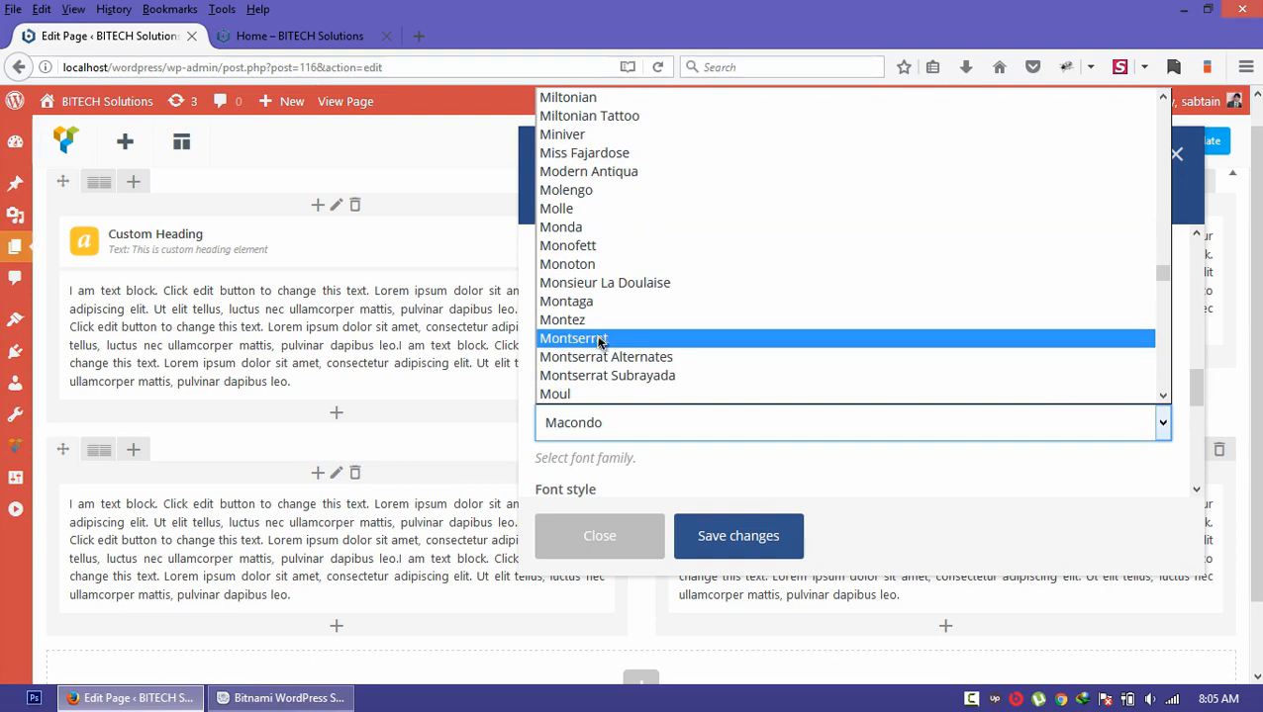
left_click(600, 340)
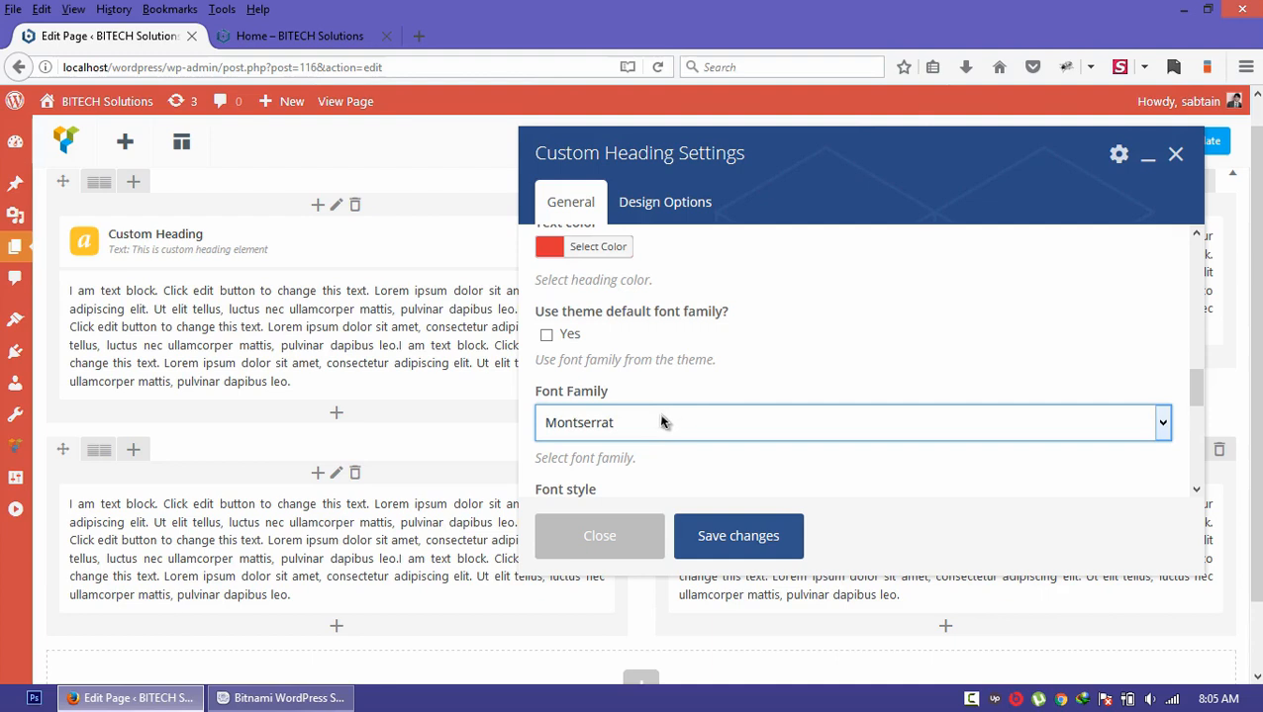
- Open fonts.google.com in a new browser tab and search the font directory for "mon"
left_click(424, 35)
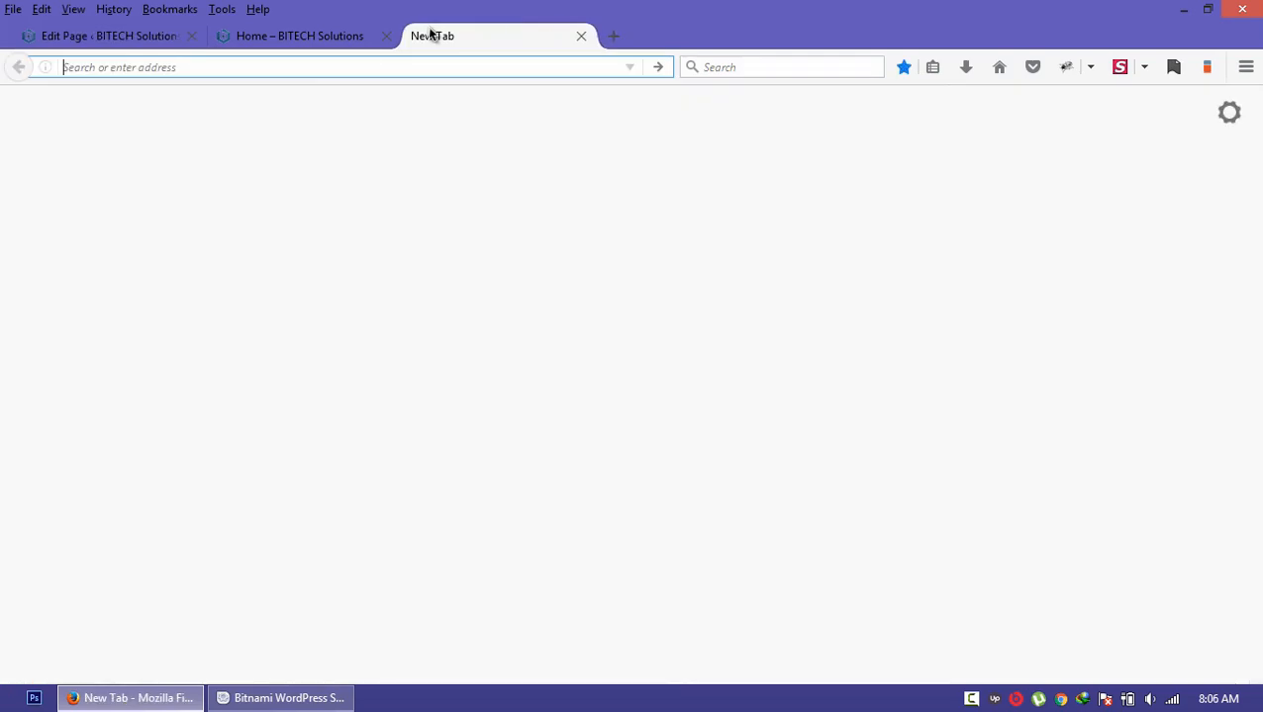
type("fonts.w")
type("oogle.com")
key("Return")
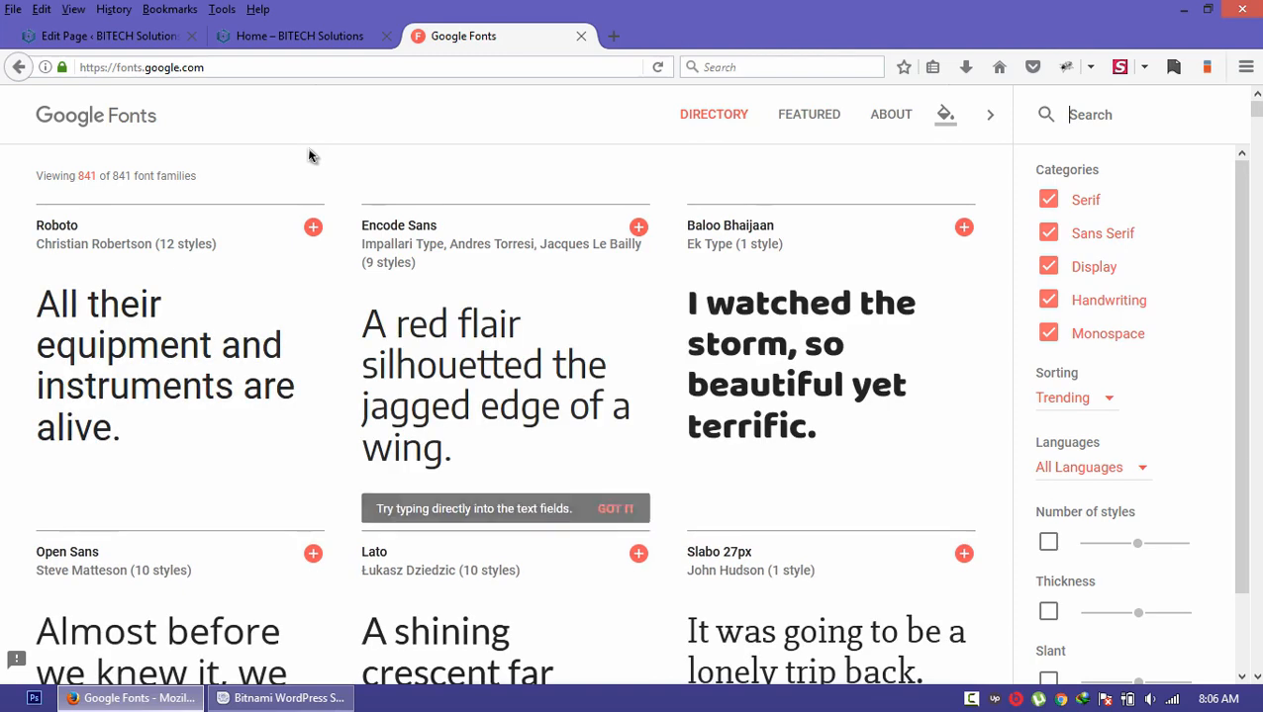
scroll(198, 317, "down", 2)
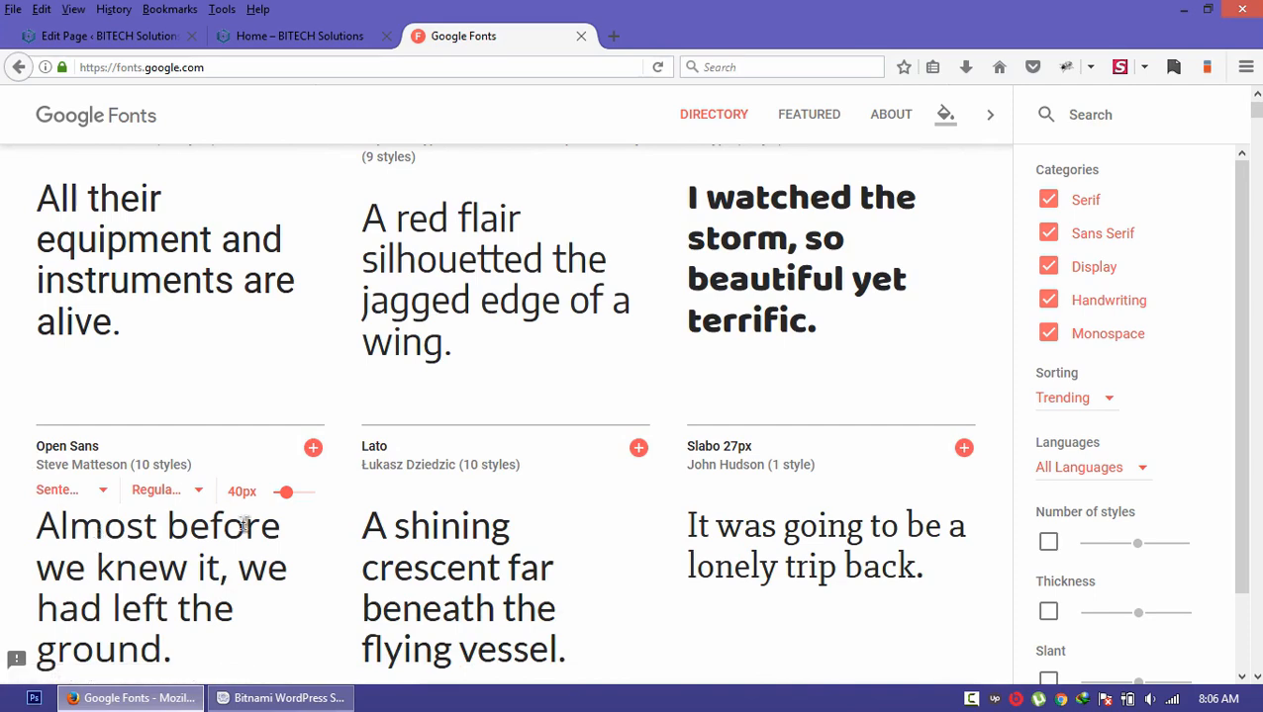
scroll(550, 401, "up", 2)
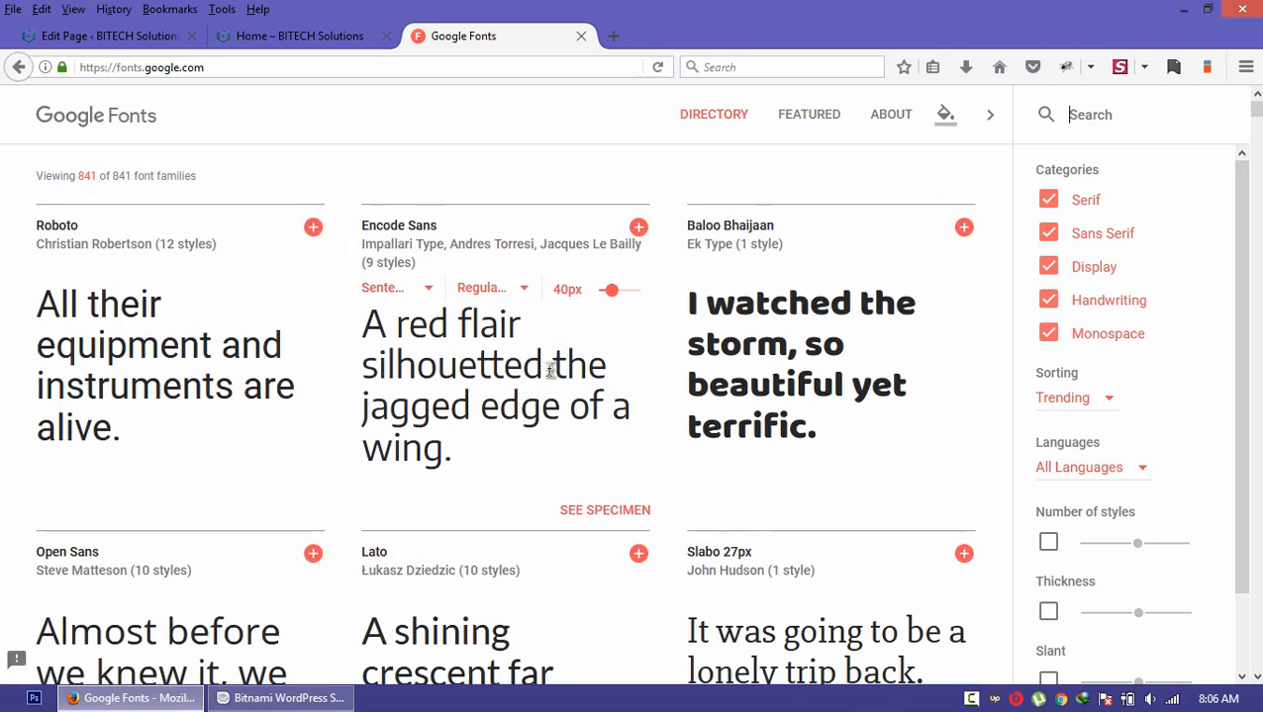
left_click(1082, 115)
type("mon")
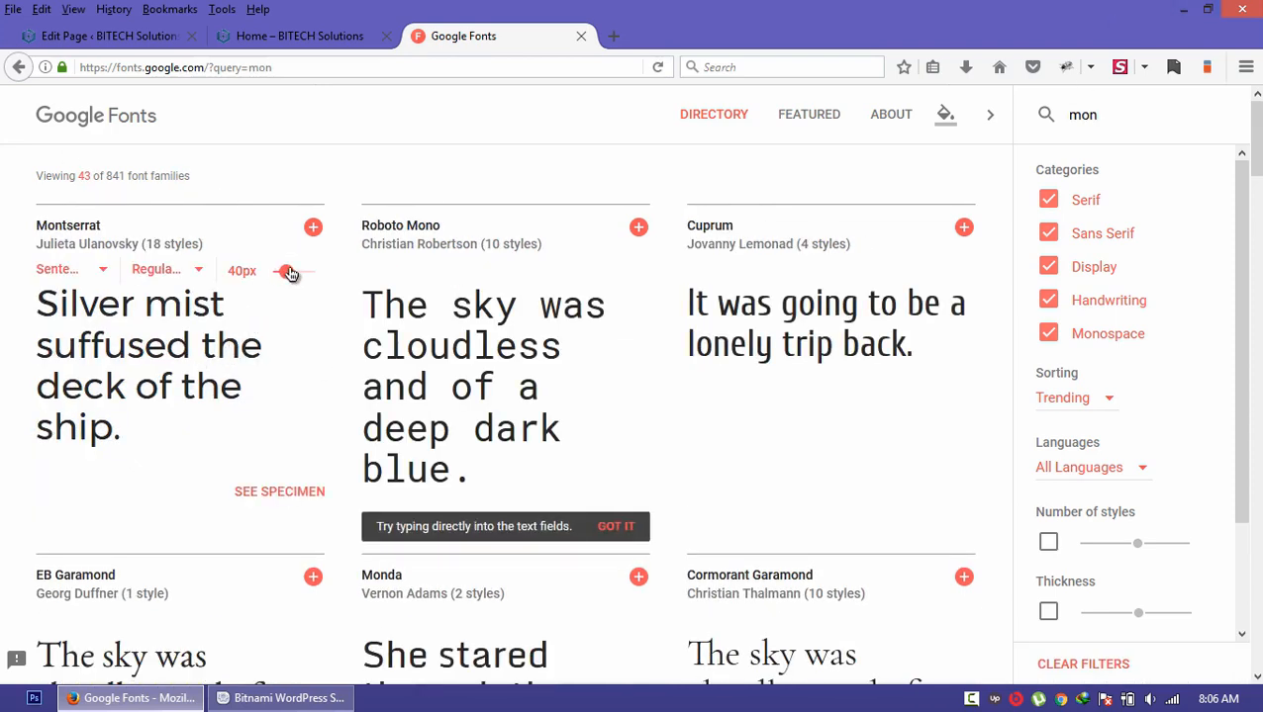
- Preview the Montserrat sample in Bold 700 at 91px, and switch its sample text to Paragraph
left_click(203, 273)
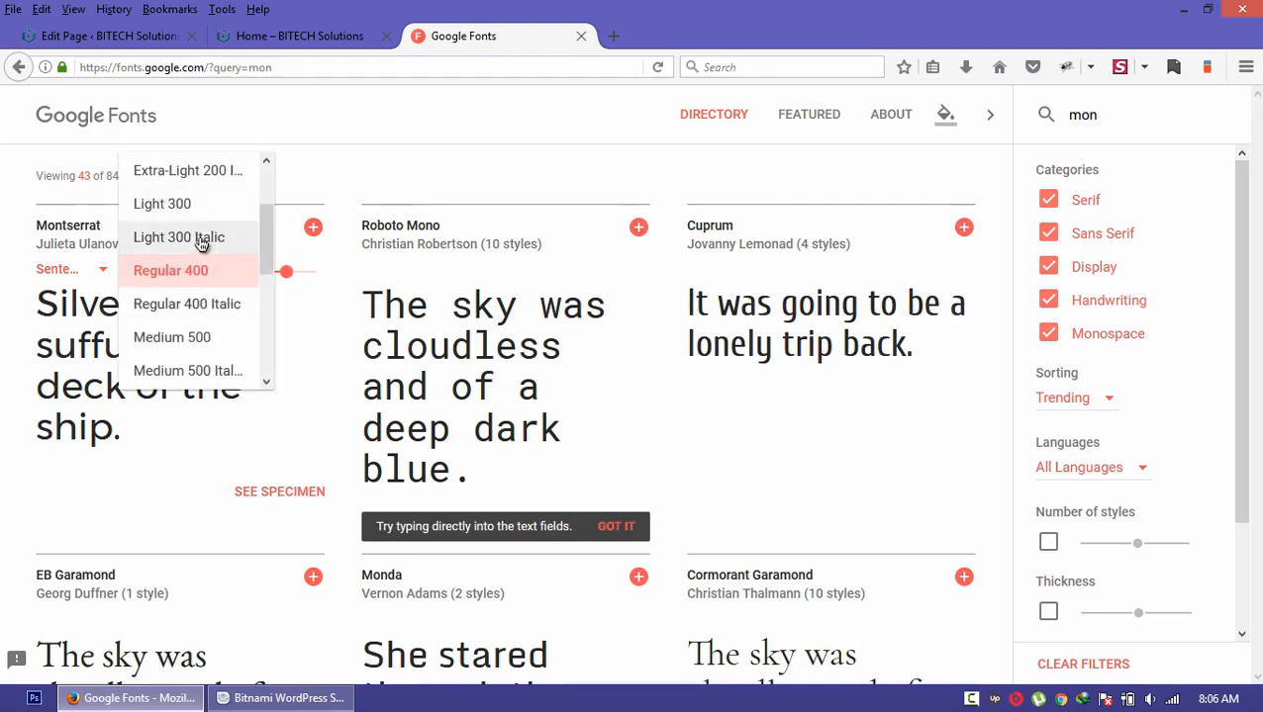
scroll(198, 317, "down", 2)
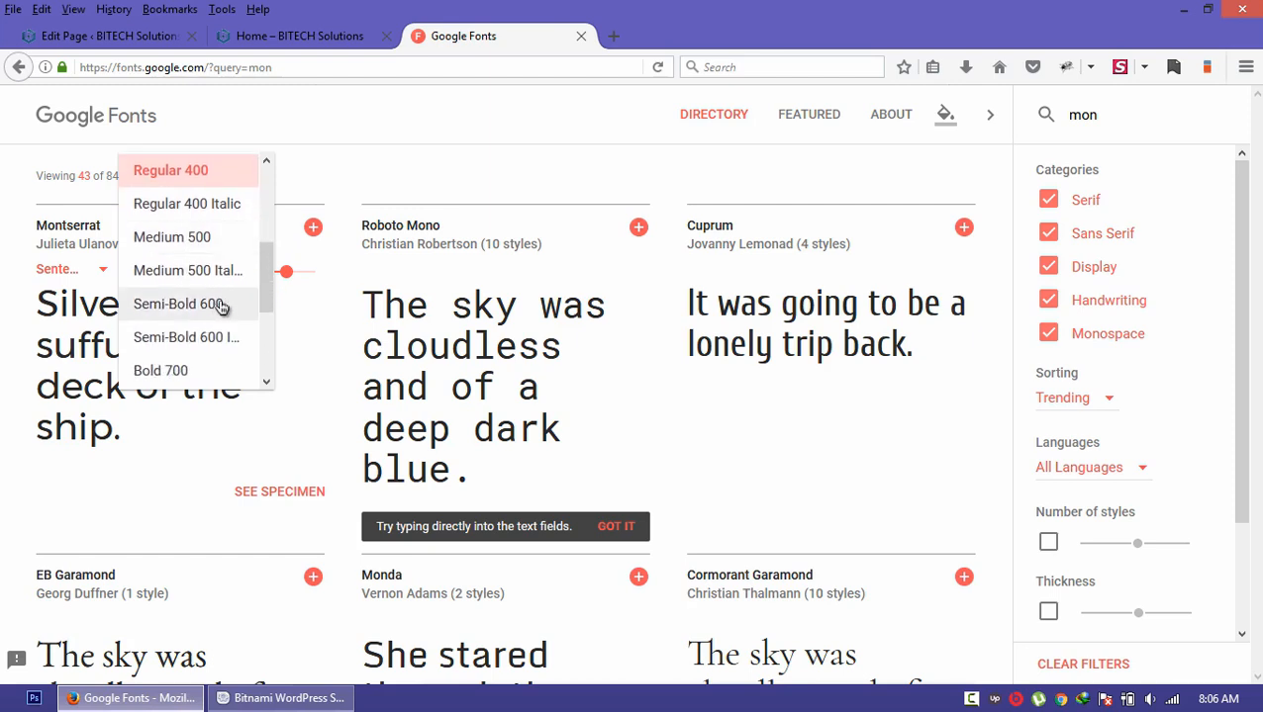
scroll(249, 285, "down", 3)
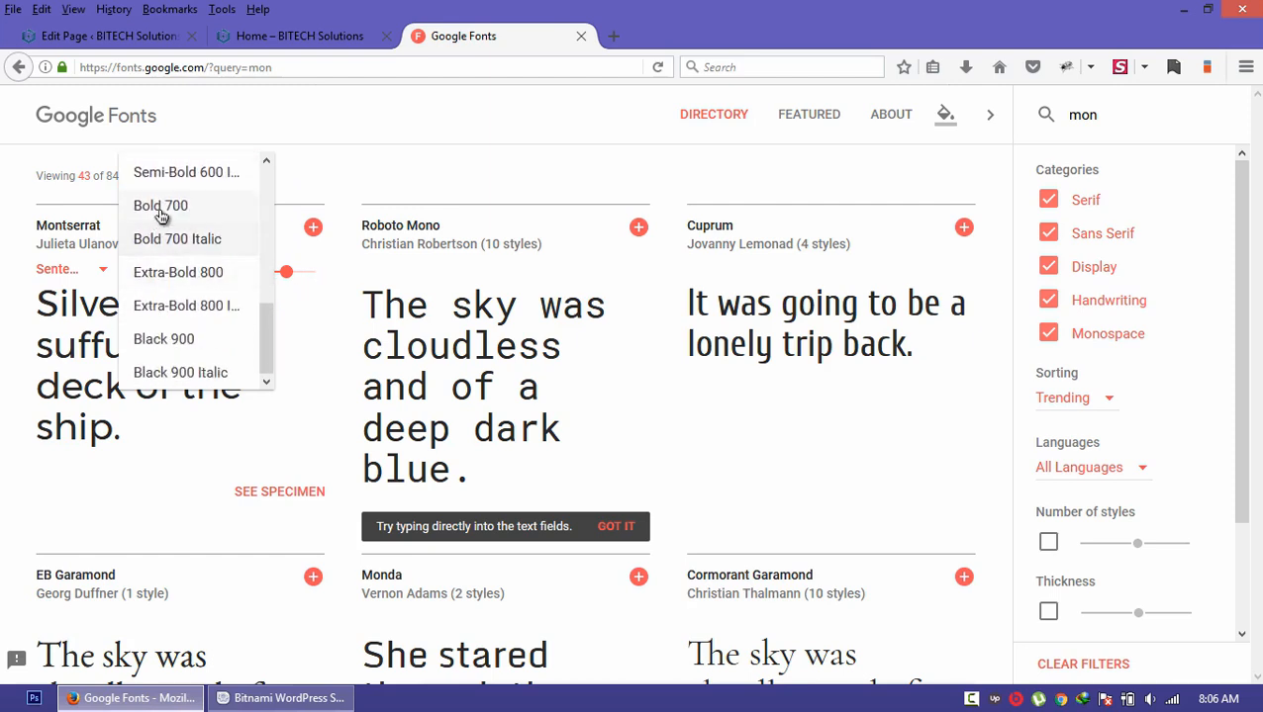
left_click(161, 208)
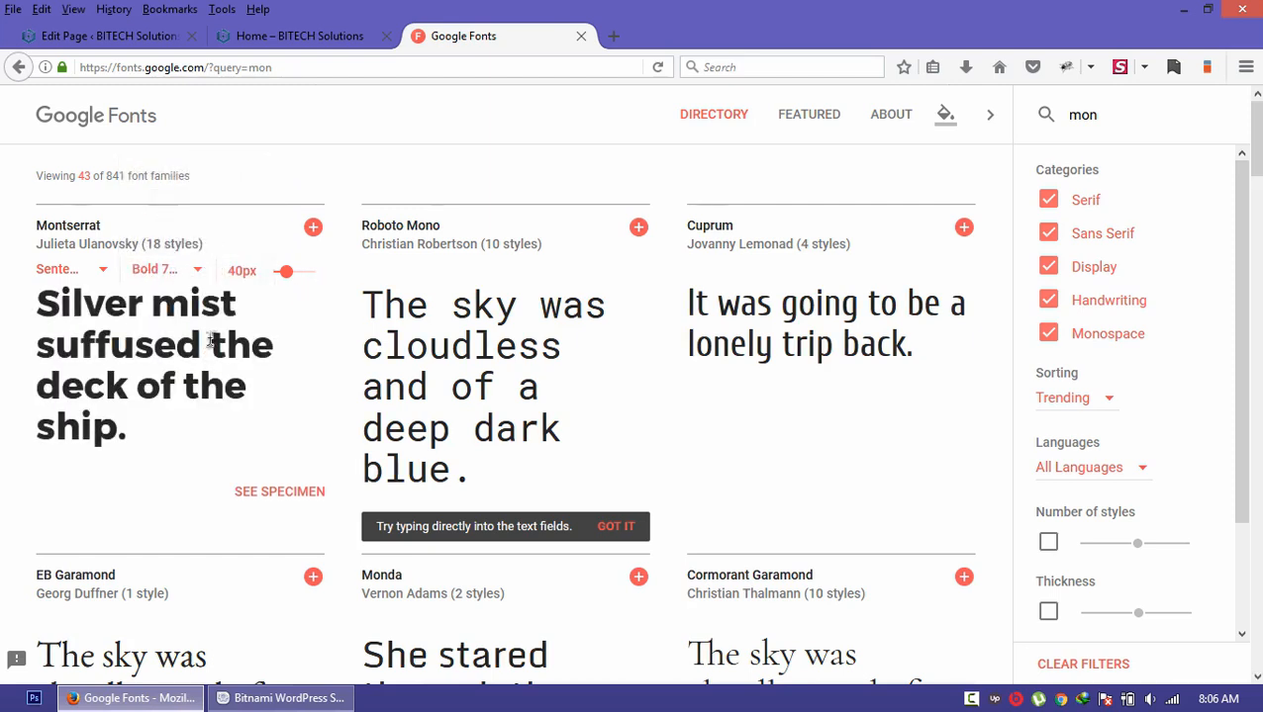
left_click_drag(281, 283, 309, 278)
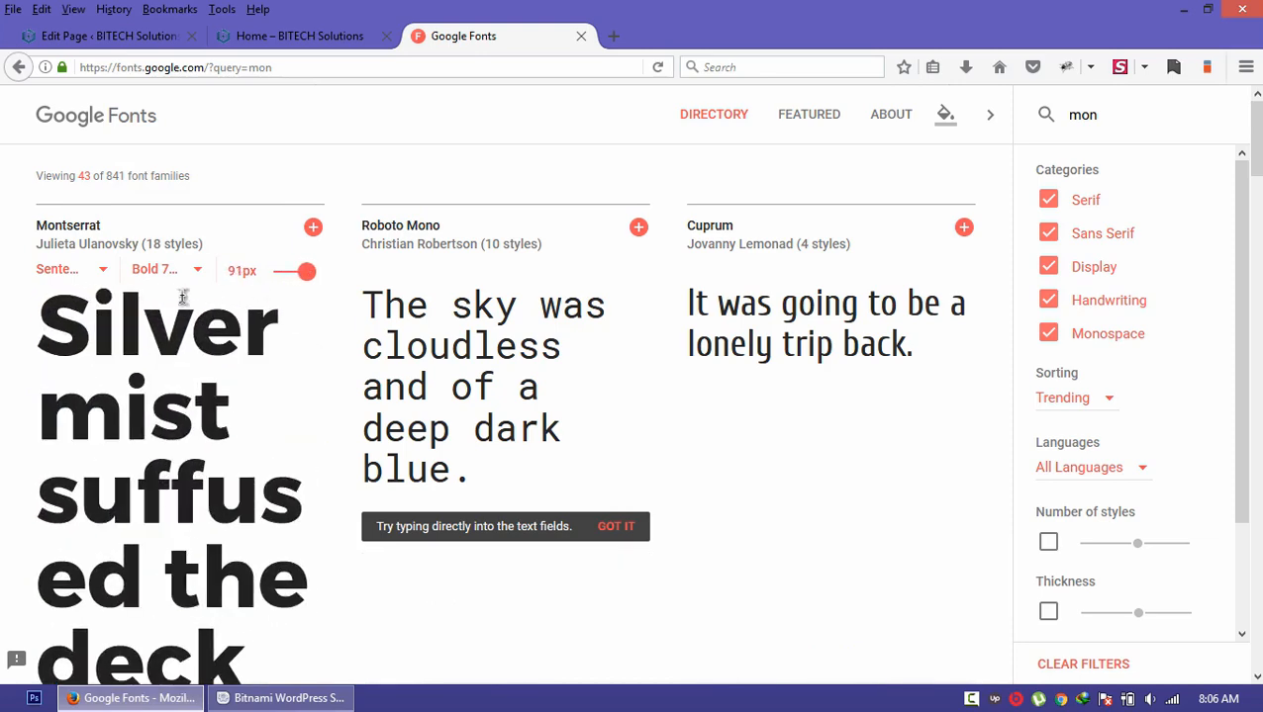
left_click(61, 275)
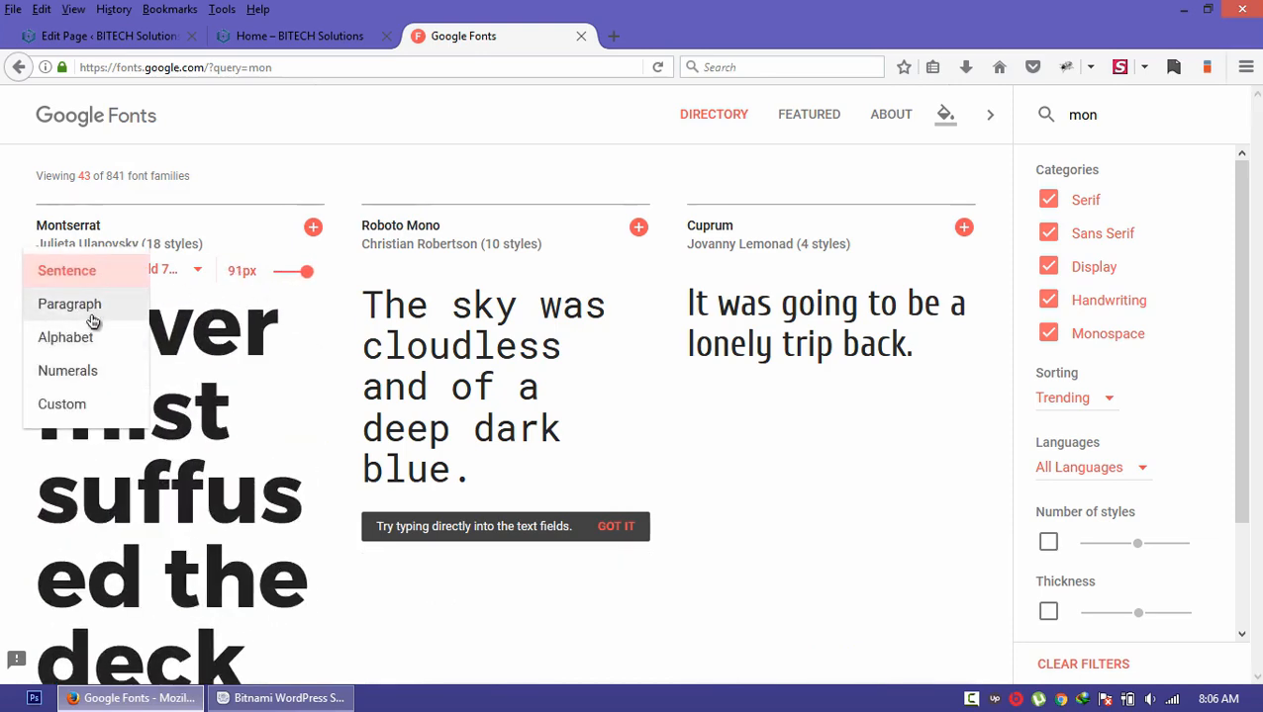
left_click(92, 319)
mouse_move(273, 273)
left_mouse_down()
mouse_move(295, 283)
mouse_move(270, 278)
mouse_move(281, 276)
left_mouse_up()
- Return to the page editor and set the heading's font style to 700 bold regular
left_click(59, 35)
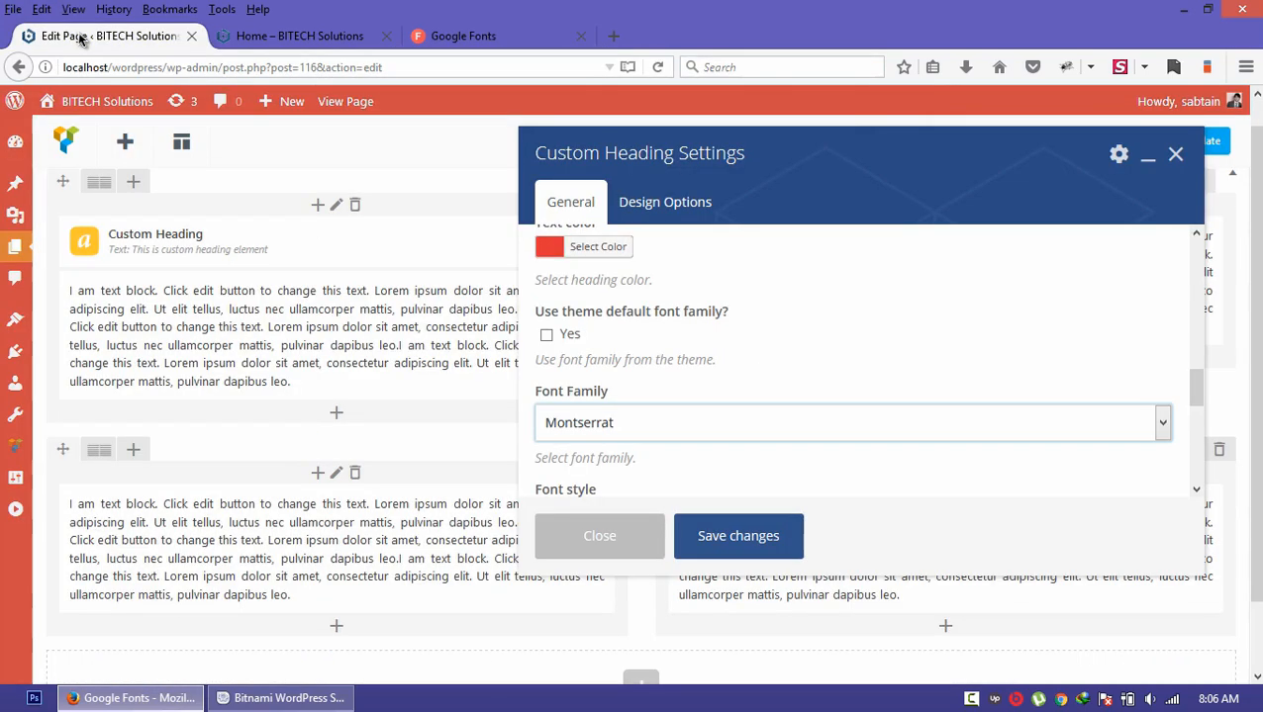
left_click(657, 421)
left_click(657, 421)
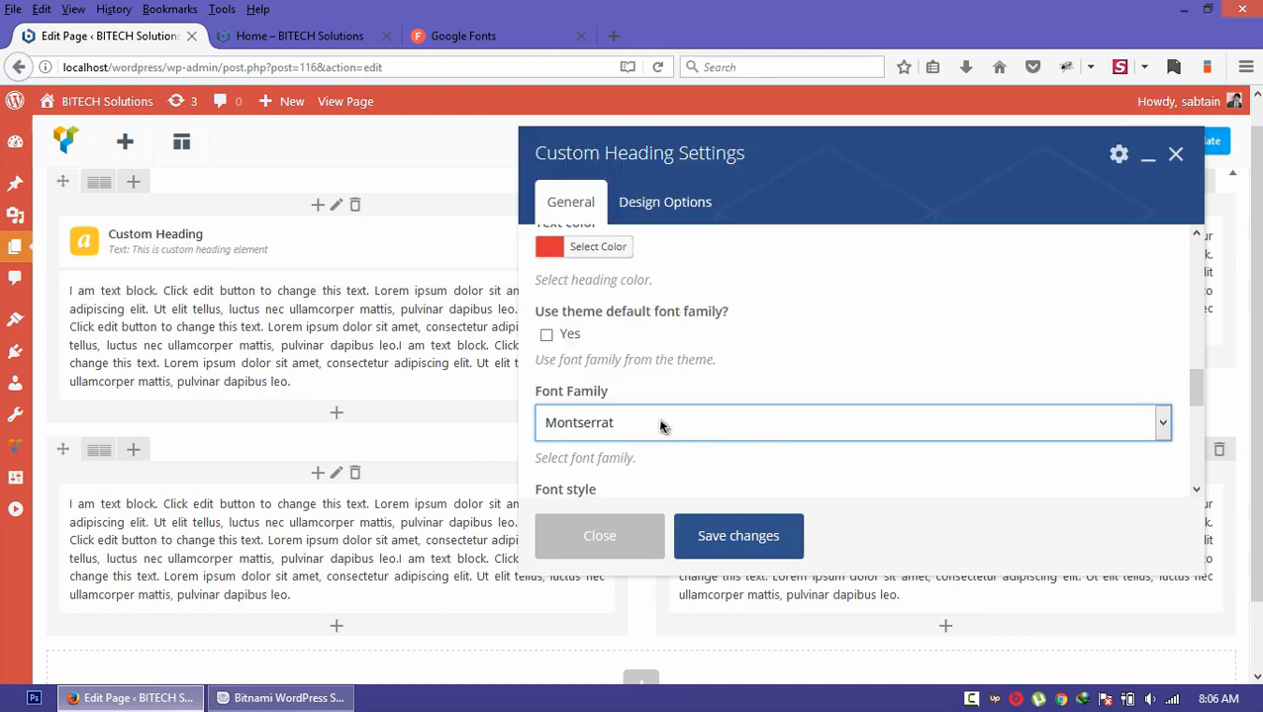
left_click(659, 421)
left_click(659, 421)
scroll(851, 352, "down", 1)
scroll(852, 353, "down", 2)
left_click(594, 412)
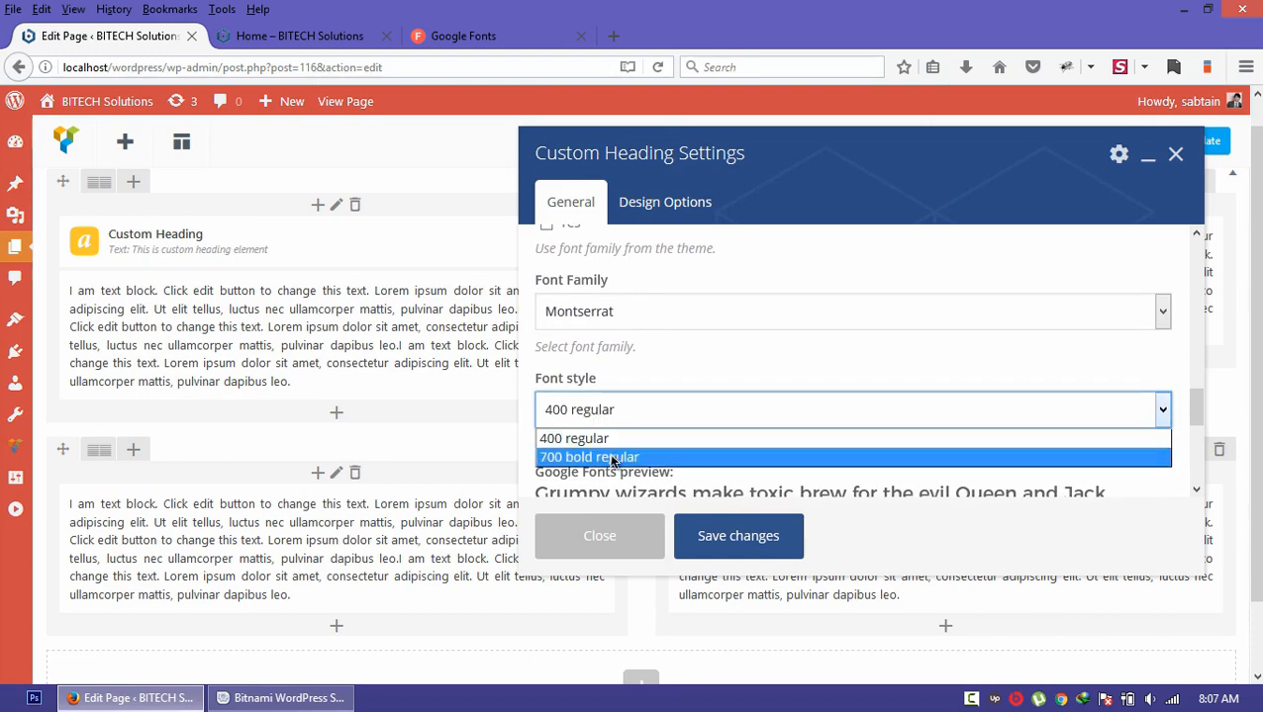
scroll(741, 343, "down", 2)
left_click(635, 305)
left_click(624, 346)
left_click_drag(535, 384, 1141, 394)
left_click(670, 386)
- Set the heading's CSS animation to Left to right
left_click(671, 449)
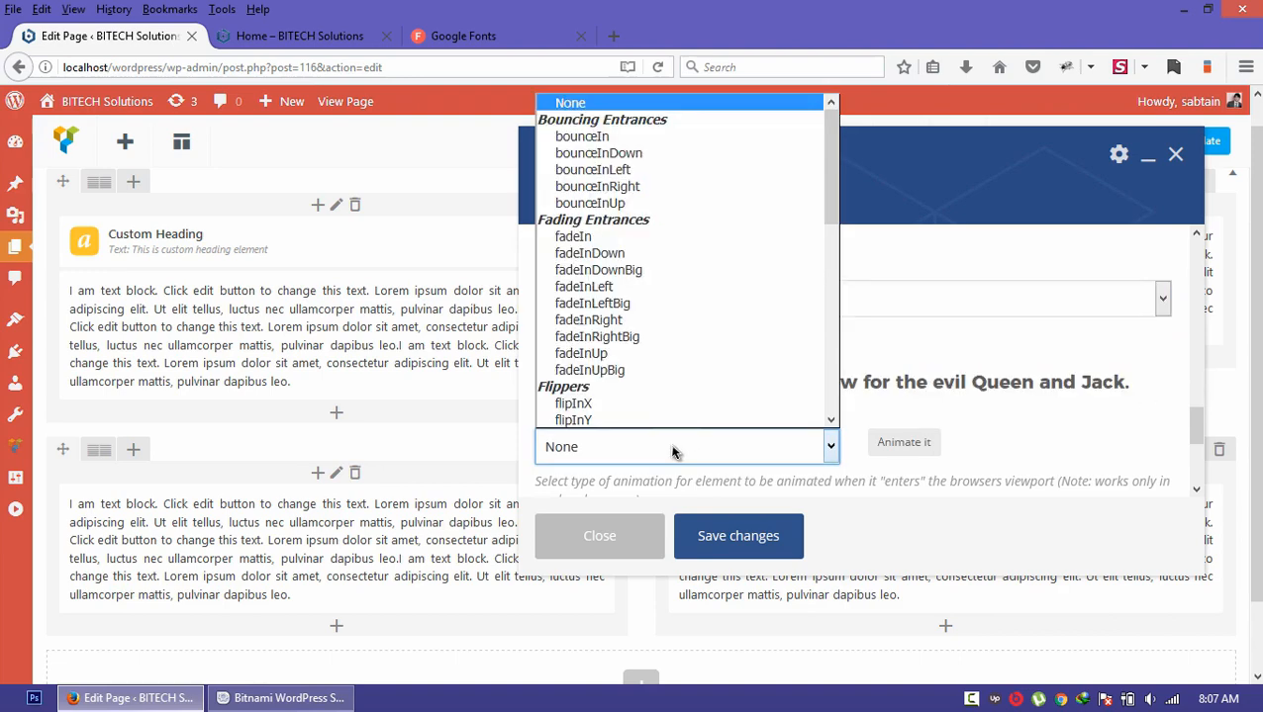
scroll(606, 247, "down", 2)
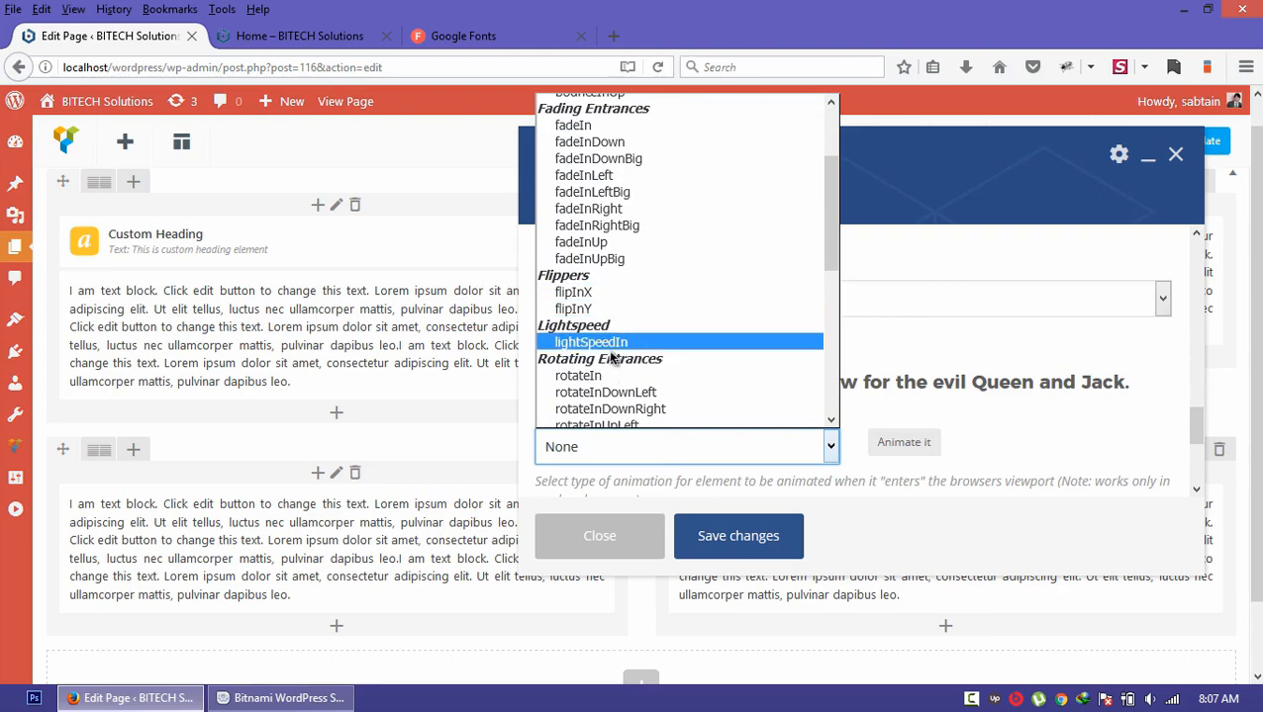
scroll(625, 329, "down", 6)
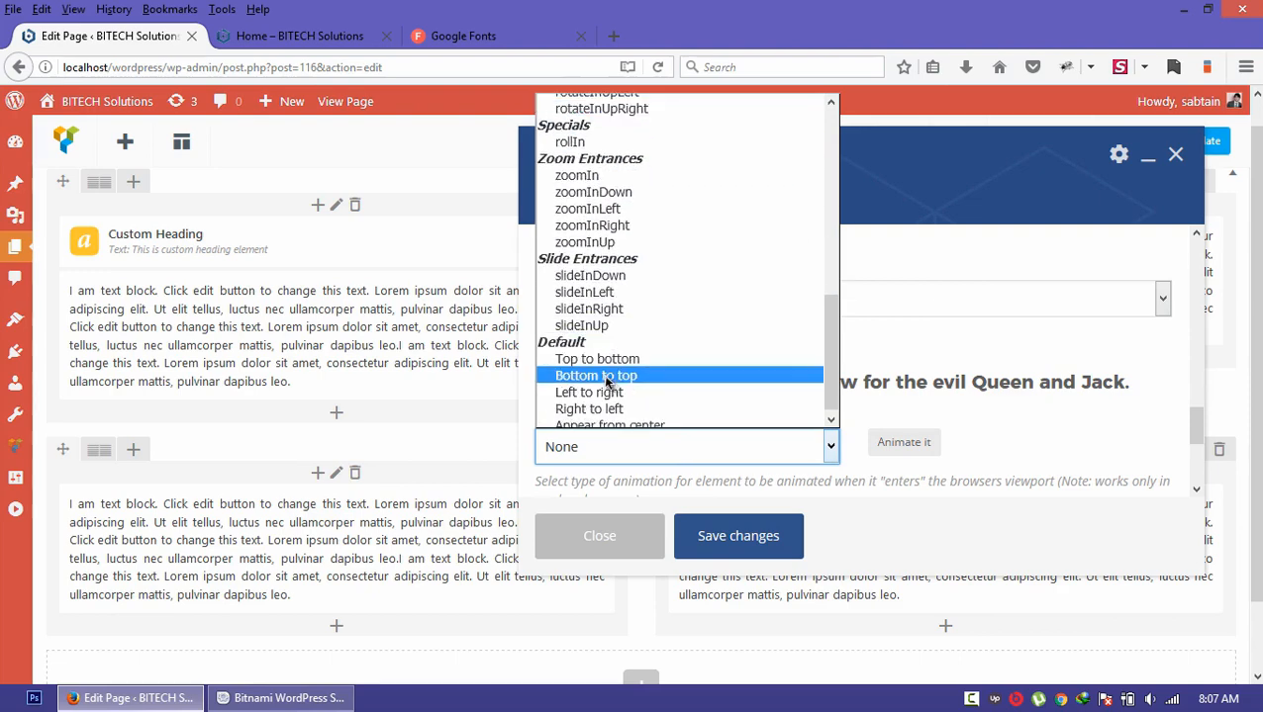
left_click(615, 392)
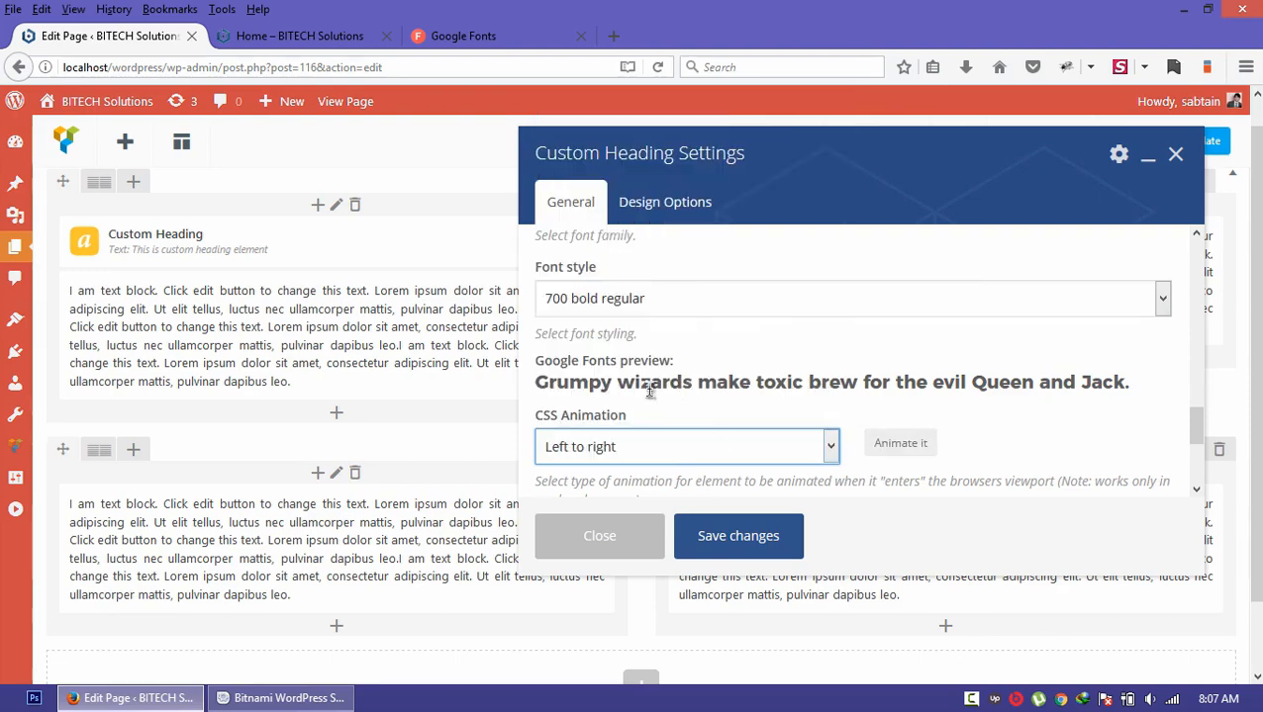
- Try the Bottom to top animation, switch back to Left to right and play the animation preview
left_click(808, 444)
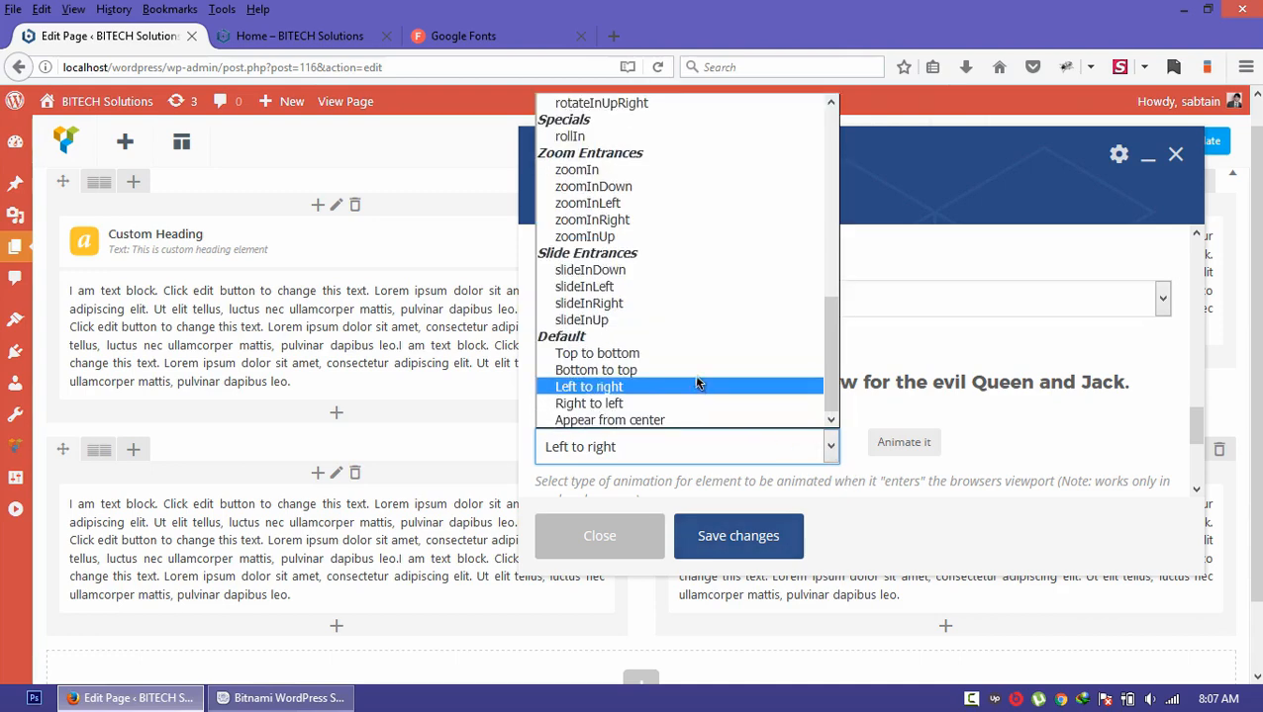
left_click(697, 368)
left_click(768, 446)
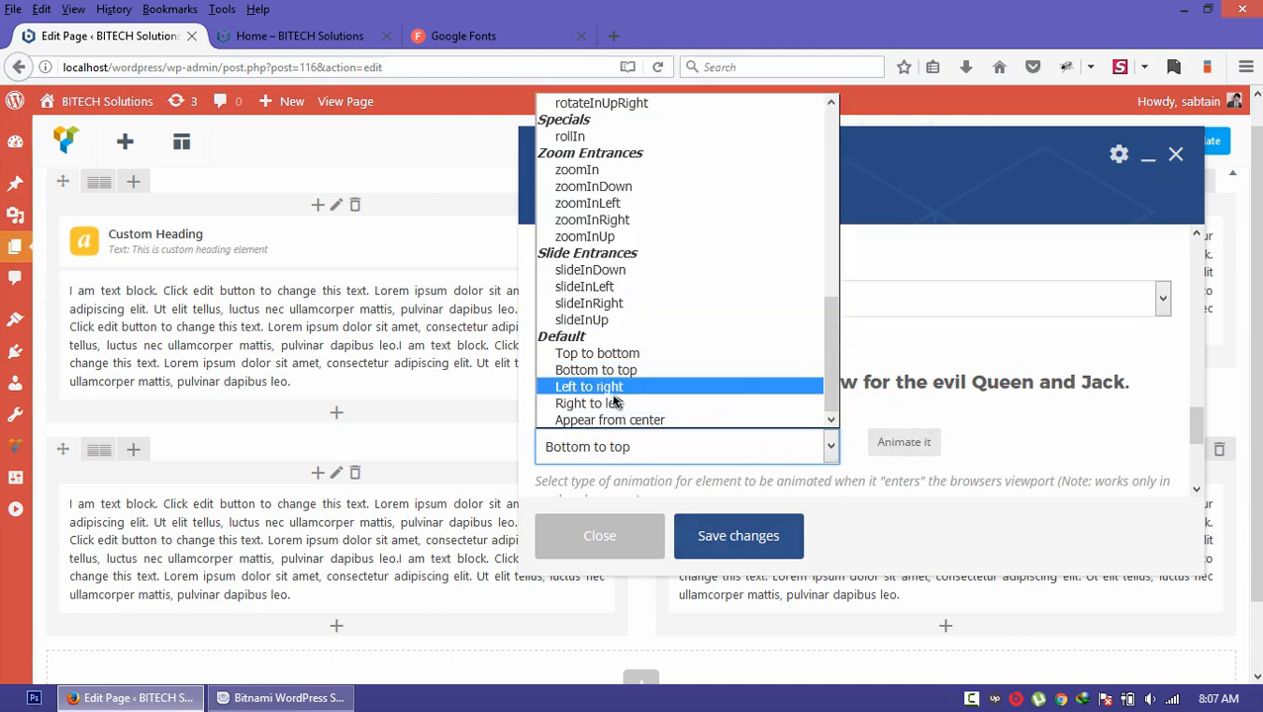
left_click(675, 388)
left_click(900, 450)
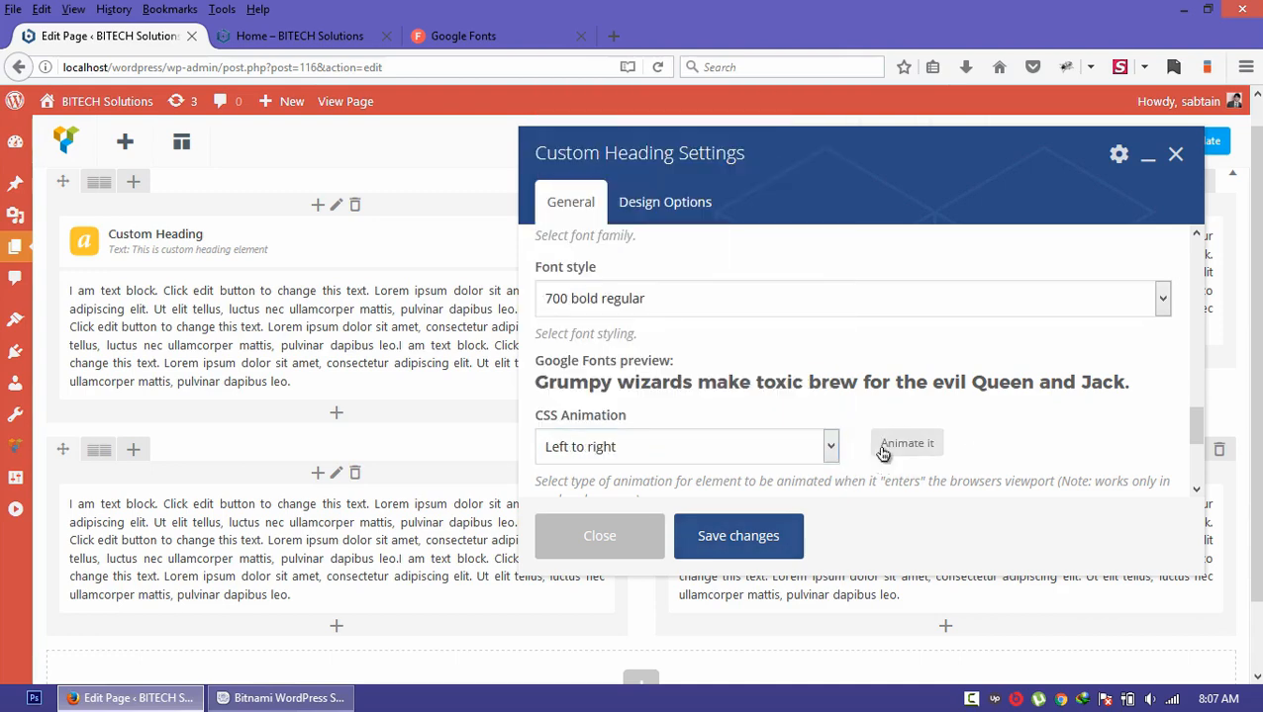
scroll(720, 382, "up", 3)
scroll(719, 384, "down", 3)
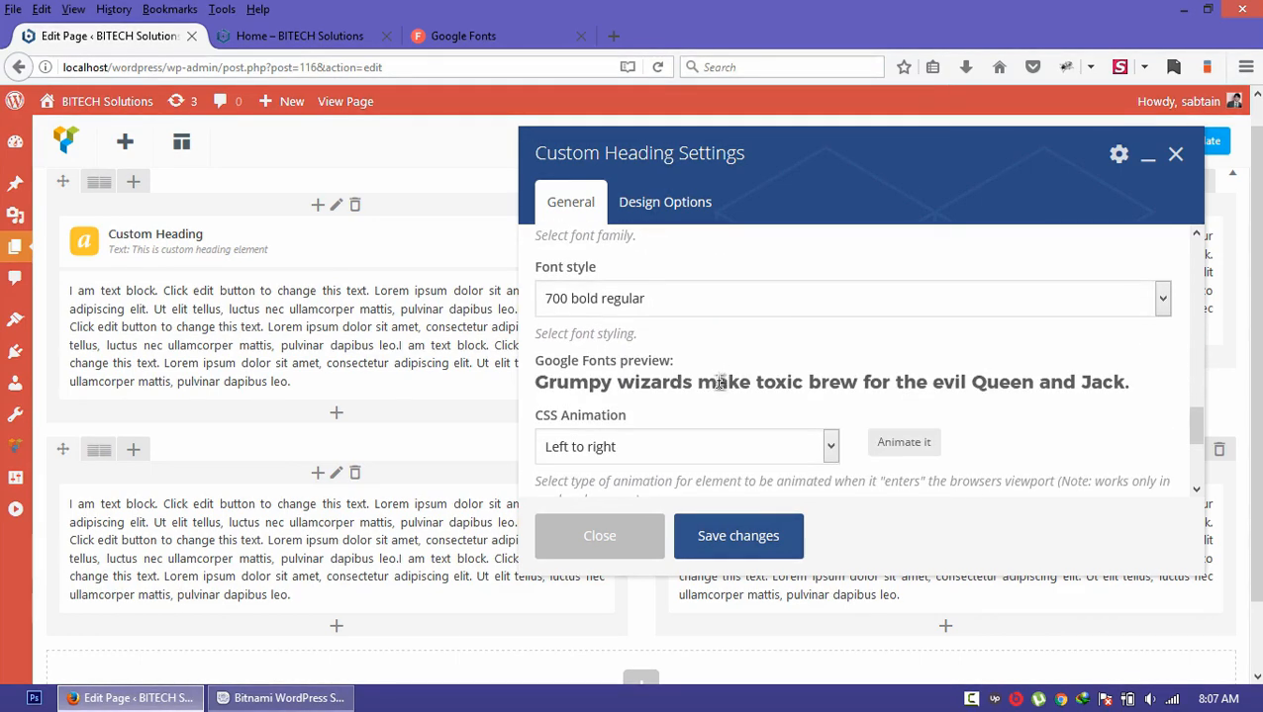
- Save the custom heading's settings and check the "About Us" heading in the page preview
left_click(738, 537)
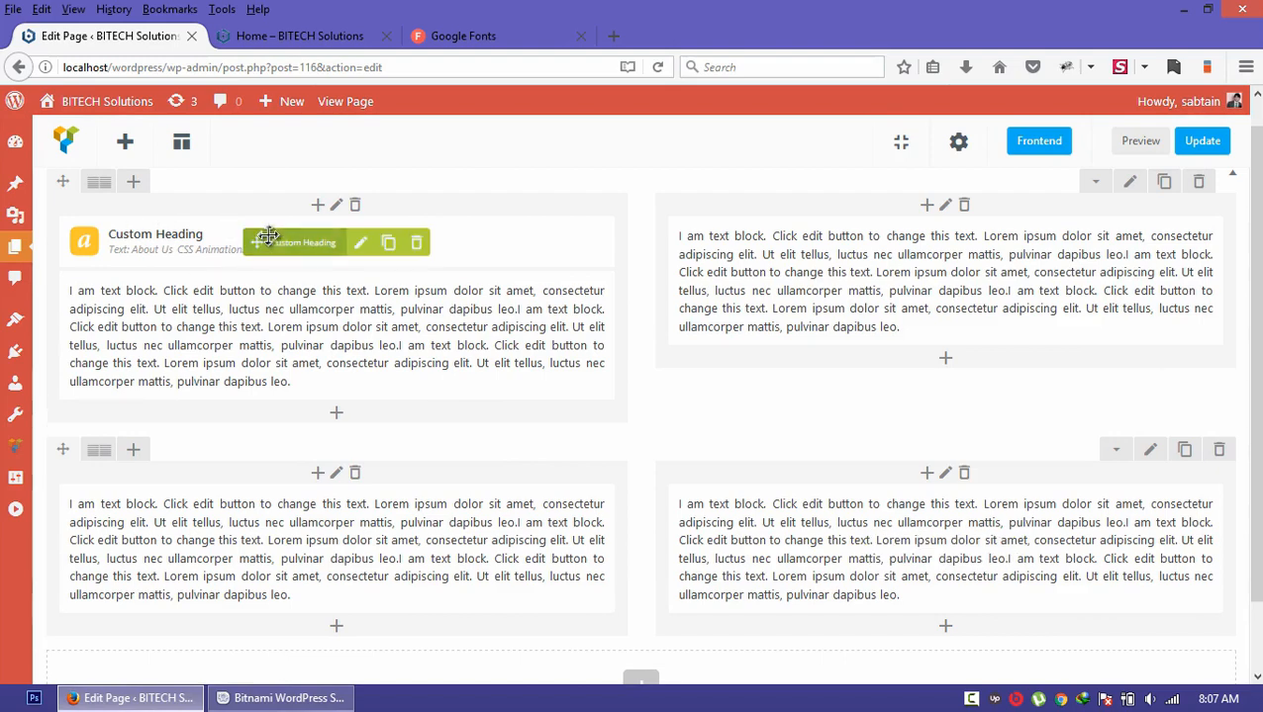
left_click_drag(280, 242, 87, 295)
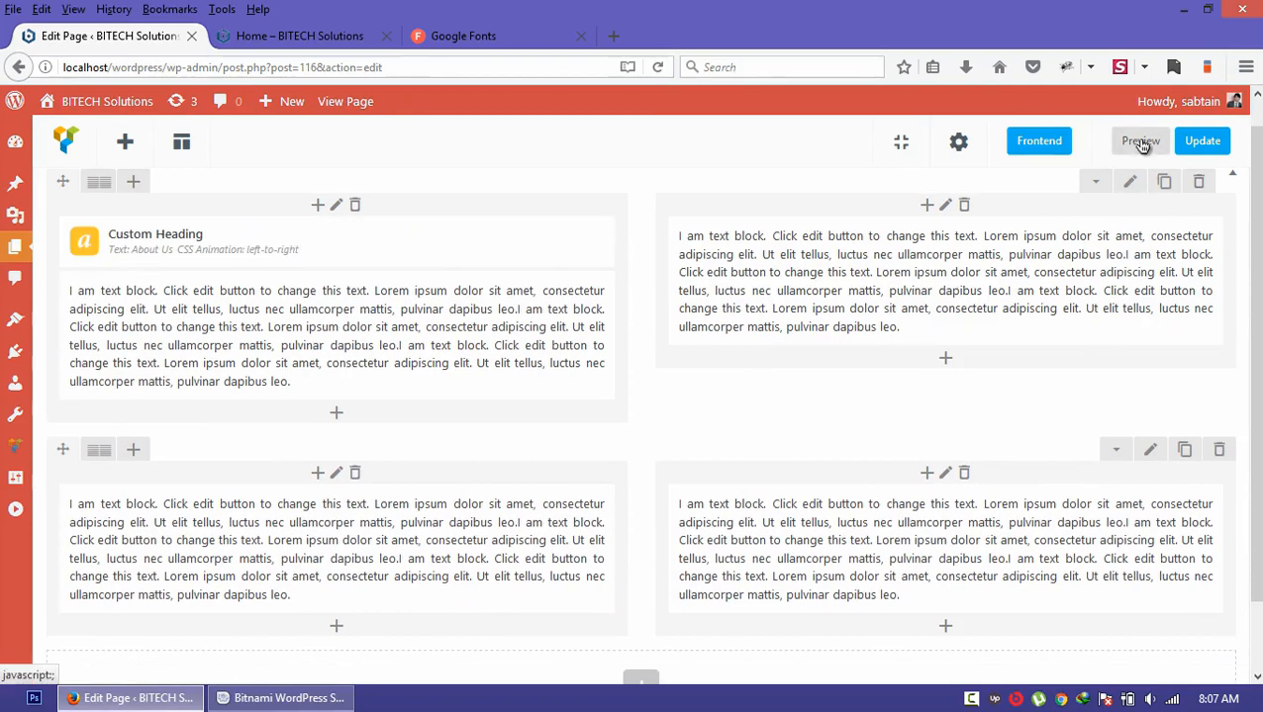
left_click(296, 36)
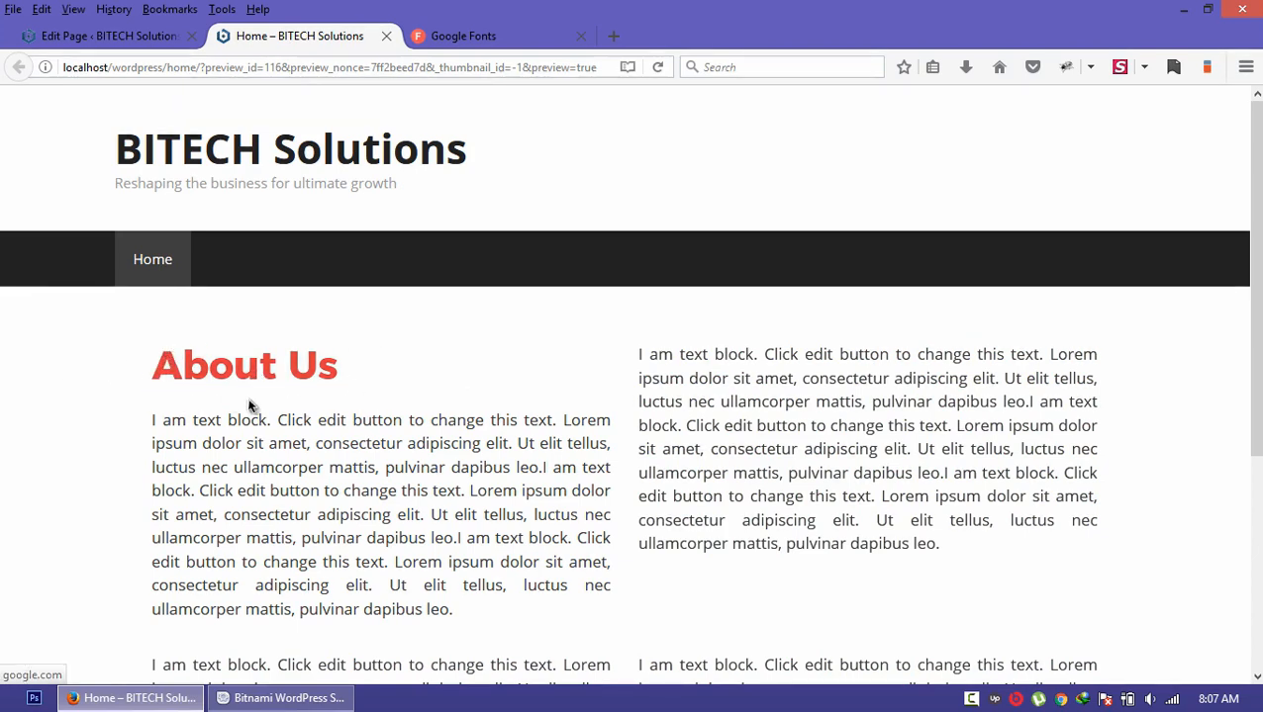
- Reopen the "About Us" heading's settings from the page editor, change an option, save it and reload the page preview
left_click(116, 38)
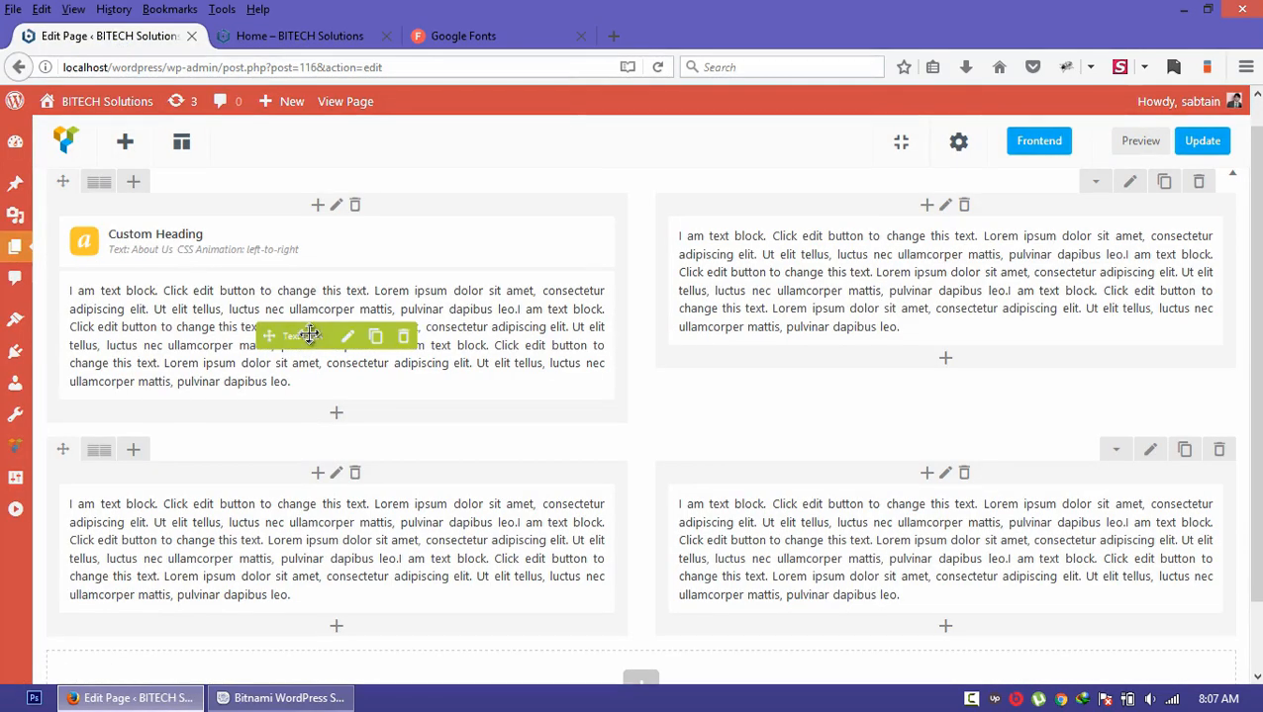
left_click(361, 243)
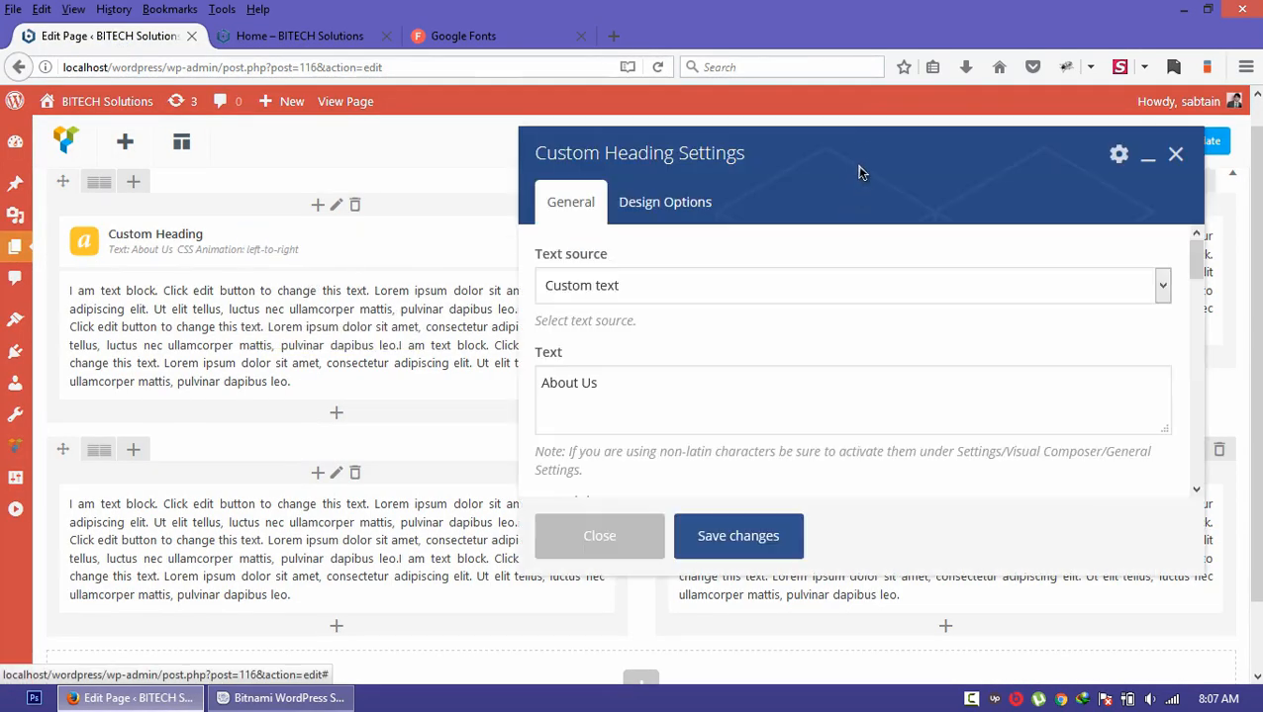
scroll(389, 357, "down", 5)
left_click(290, 388)
left_click(279, 439)
left_click(419, 554)
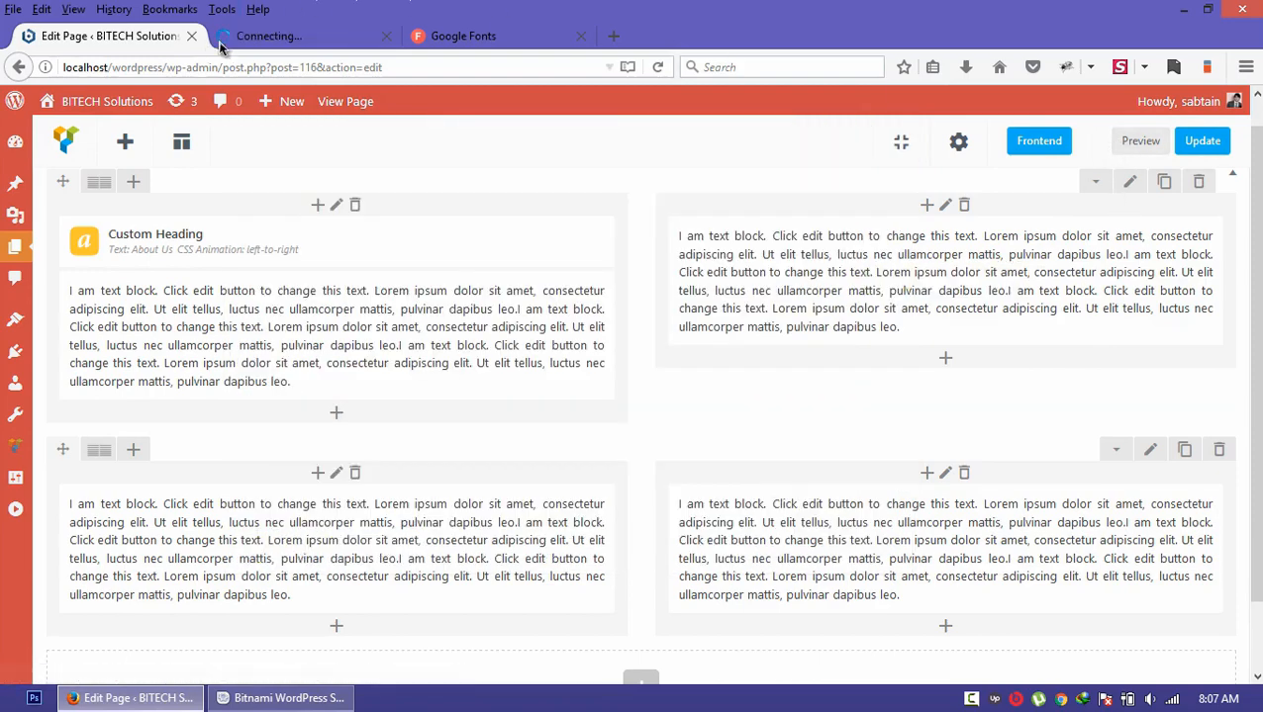
- Set the "About Us" heading's text alignment to center, save the settings and check the heading in the page preview
left_click(297, 39)
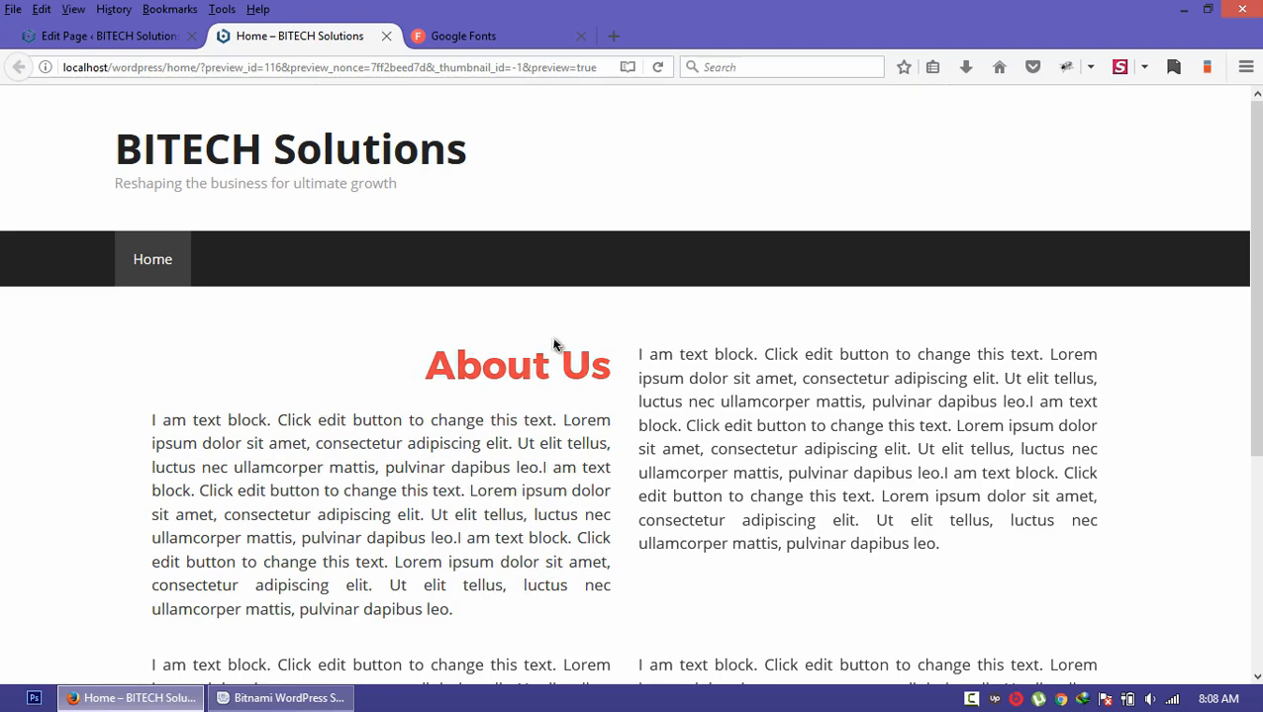
left_click(99, 36)
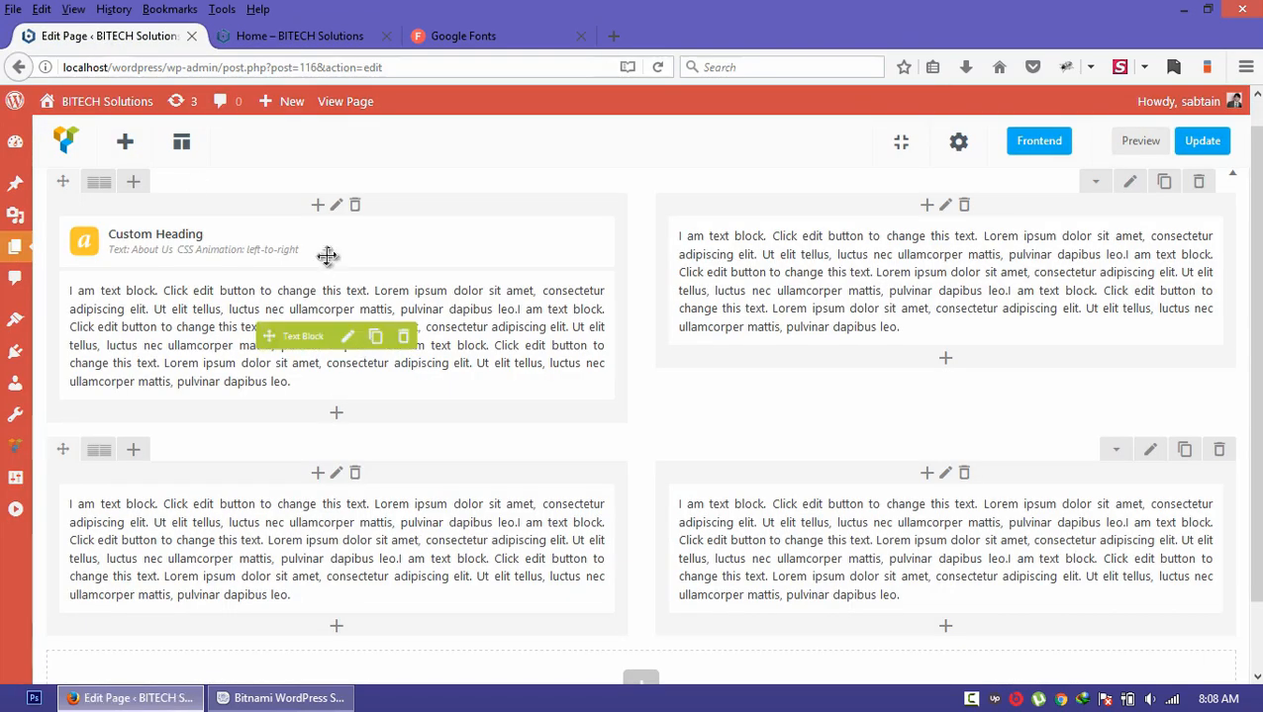
left_click(360, 242)
scroll(316, 419, "down", 8)
left_click(292, 275)
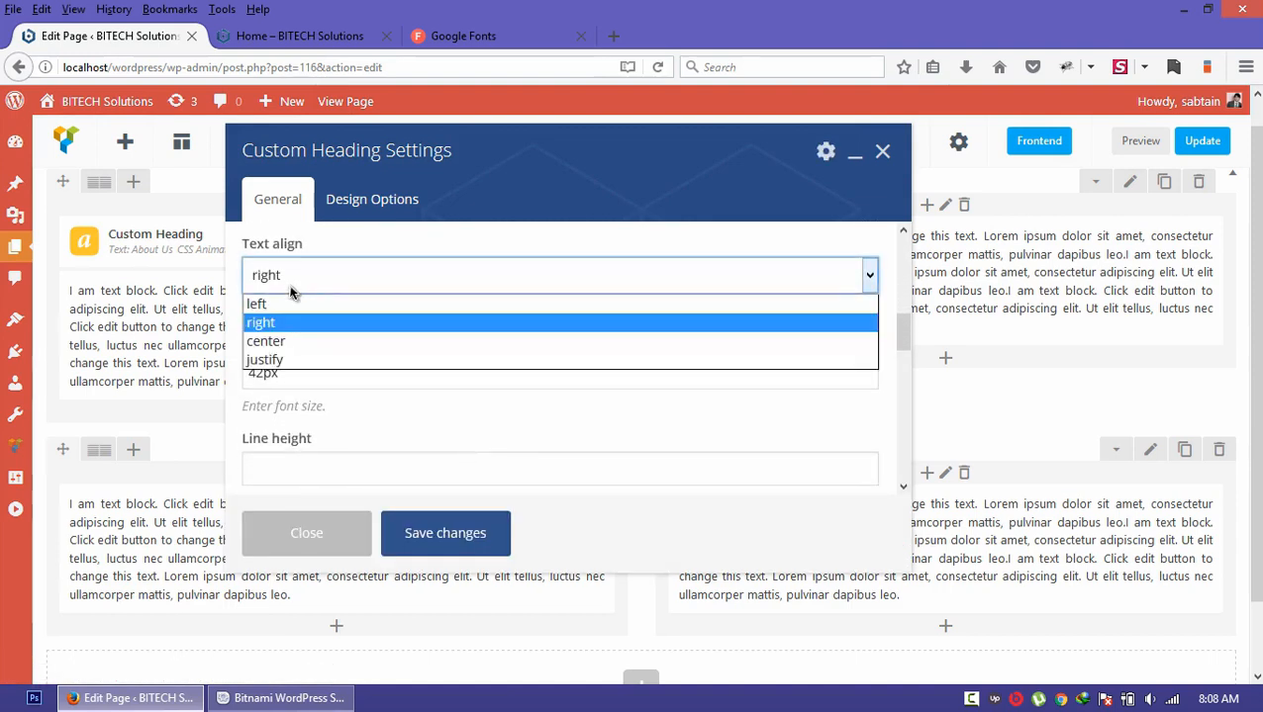
left_click(283, 342)
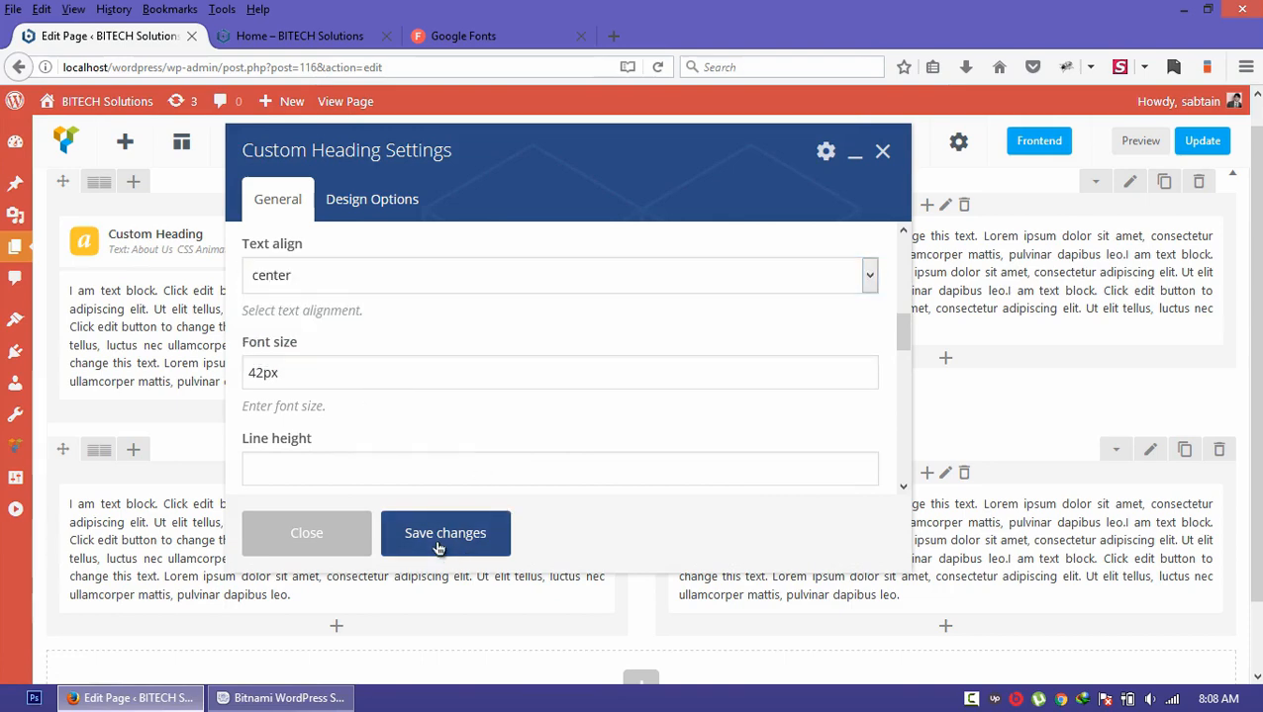
left_click(440, 550)
left_click(248, 40)
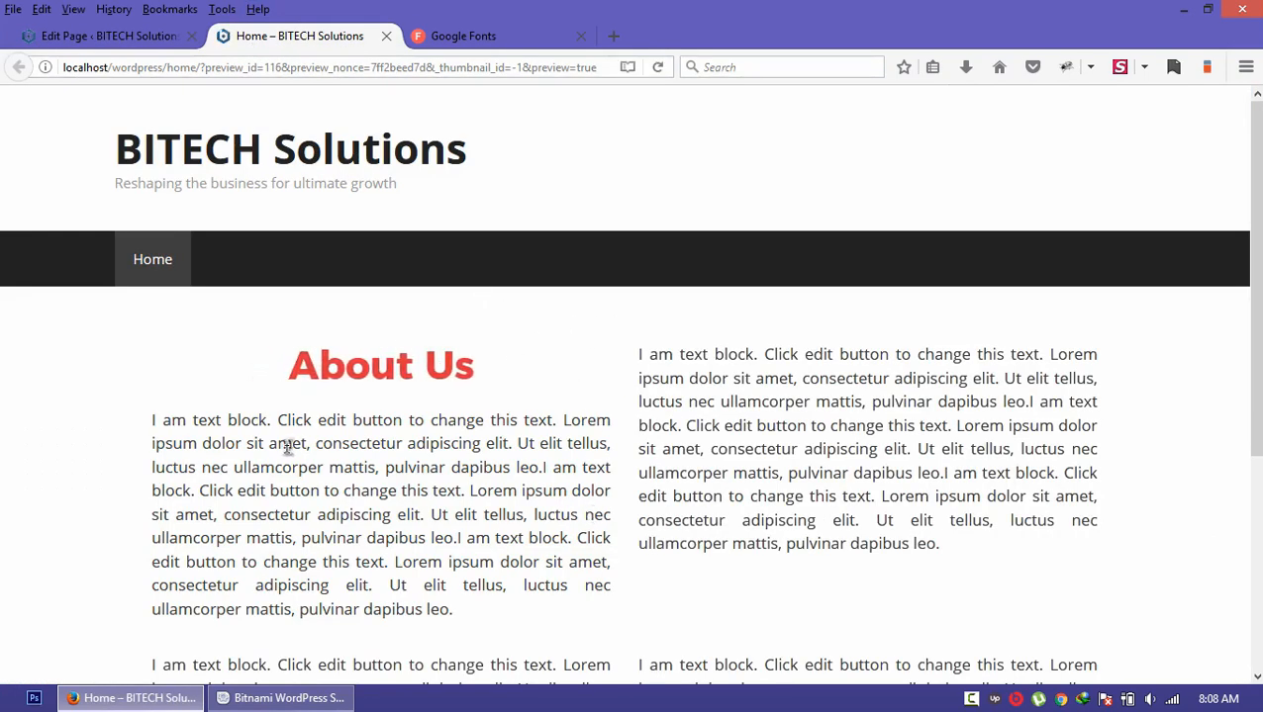
- Duplicate the "About Us" custom heading and place a copy above each of the other three text blocks
left_click(108, 37)
mouse_move(337, 247)
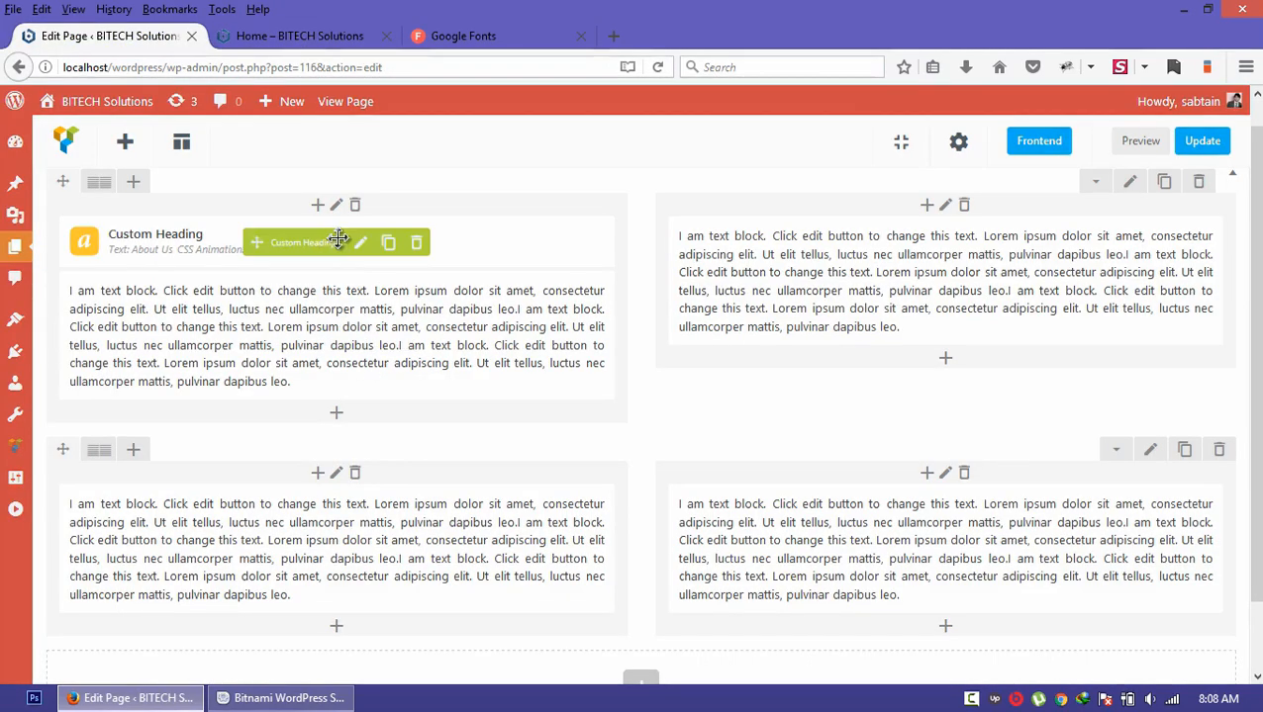
left_click(389, 245)
mouse_move(306, 291)
left_mouse_down()
mouse_move(339, 303)
mouse_move(846, 247)
mouse_move(863, 279)
mouse_move(572, 526)
mouse_move(372, 480)
mouse_move(361, 356)
mouse_move(398, 415)
left_mouse_up()
left_click(993, 250)
left_click(389, 406)
left_click_drag(302, 459, 940, 397)
- Preview the page changes and look over the headings above all four text blocks
left_click(1140, 142)
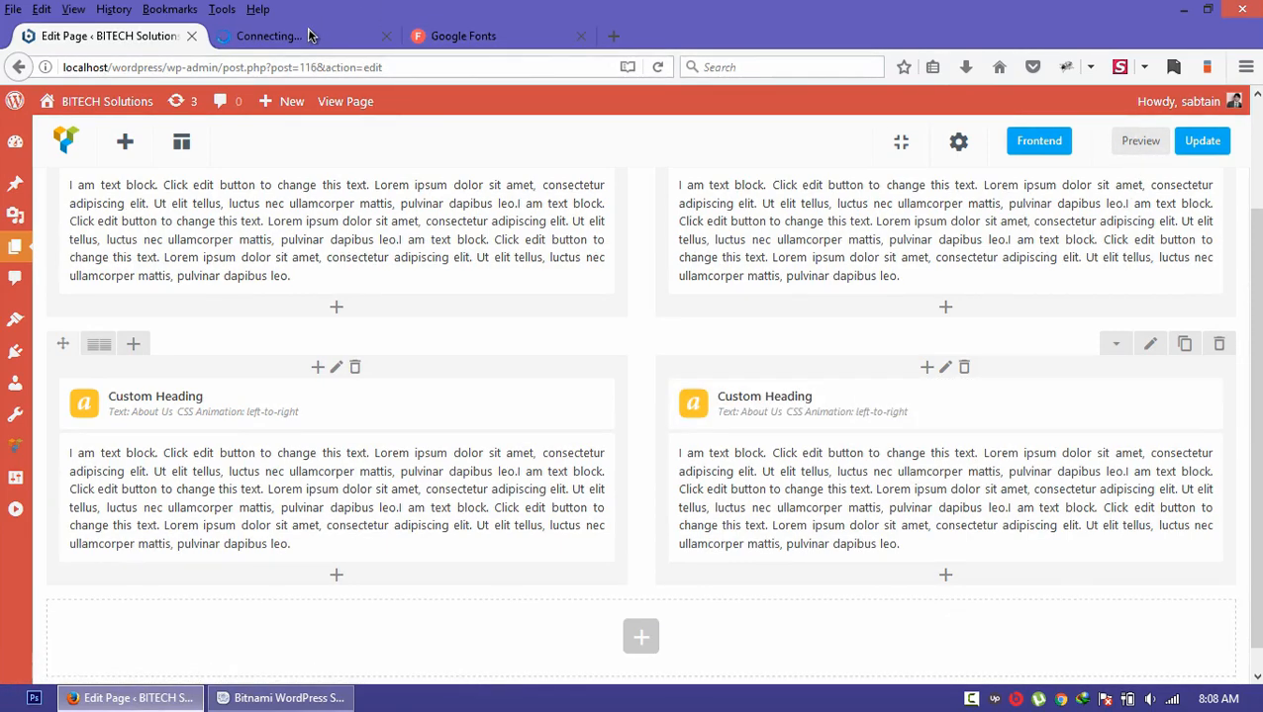
scroll(469, 272, "down", 2)
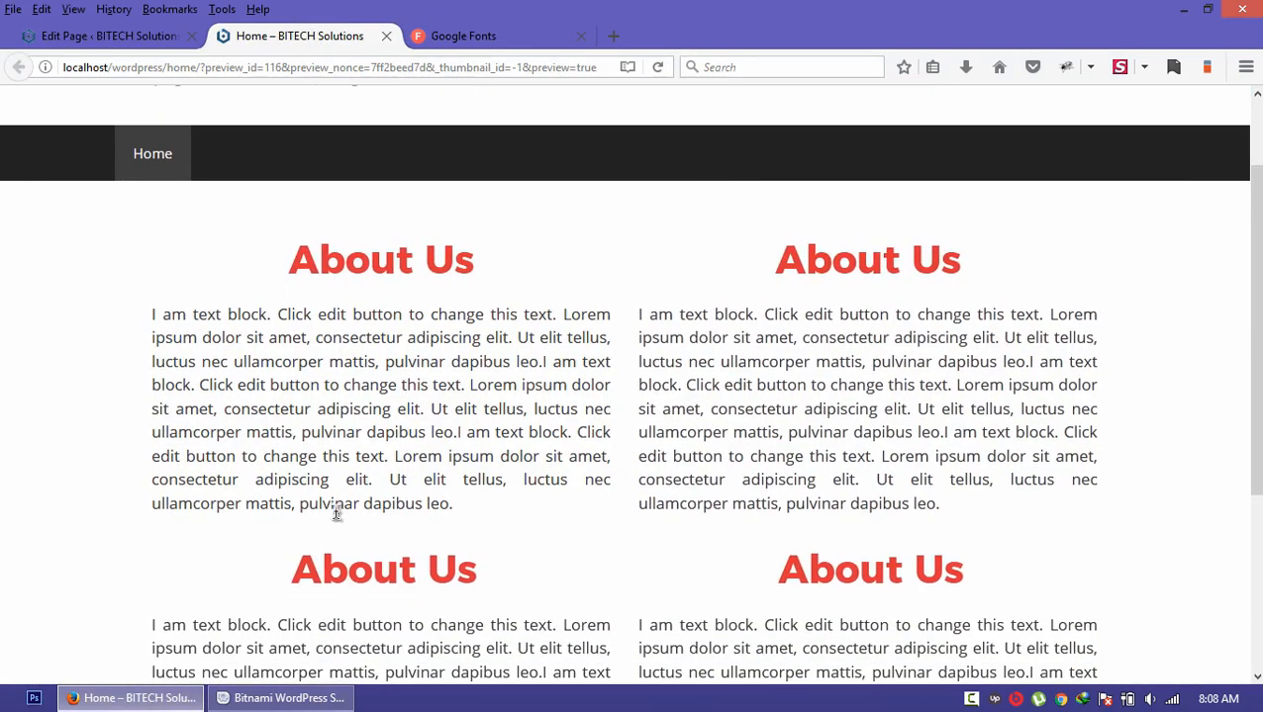
scroll(335, 513, "down", 4)
scroll(791, 319, "up", 8)
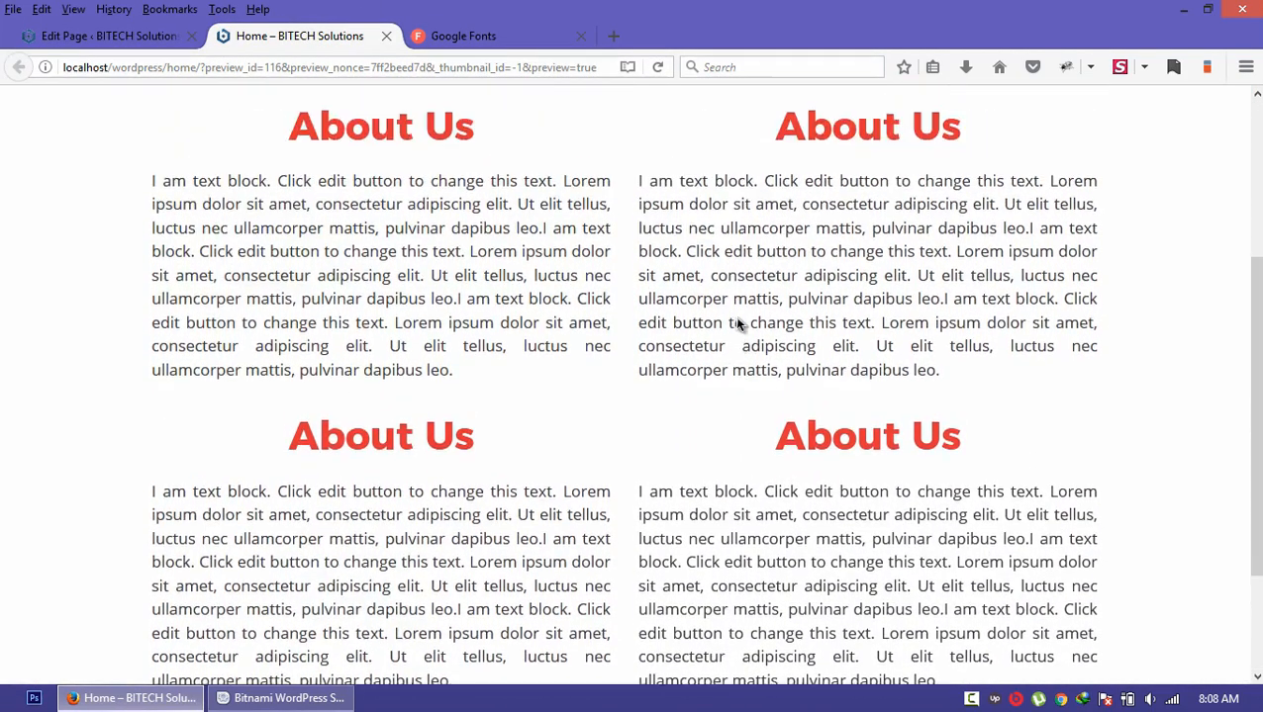
- Leave the full-screen editor view and update the published Home page
left_click(117, 36)
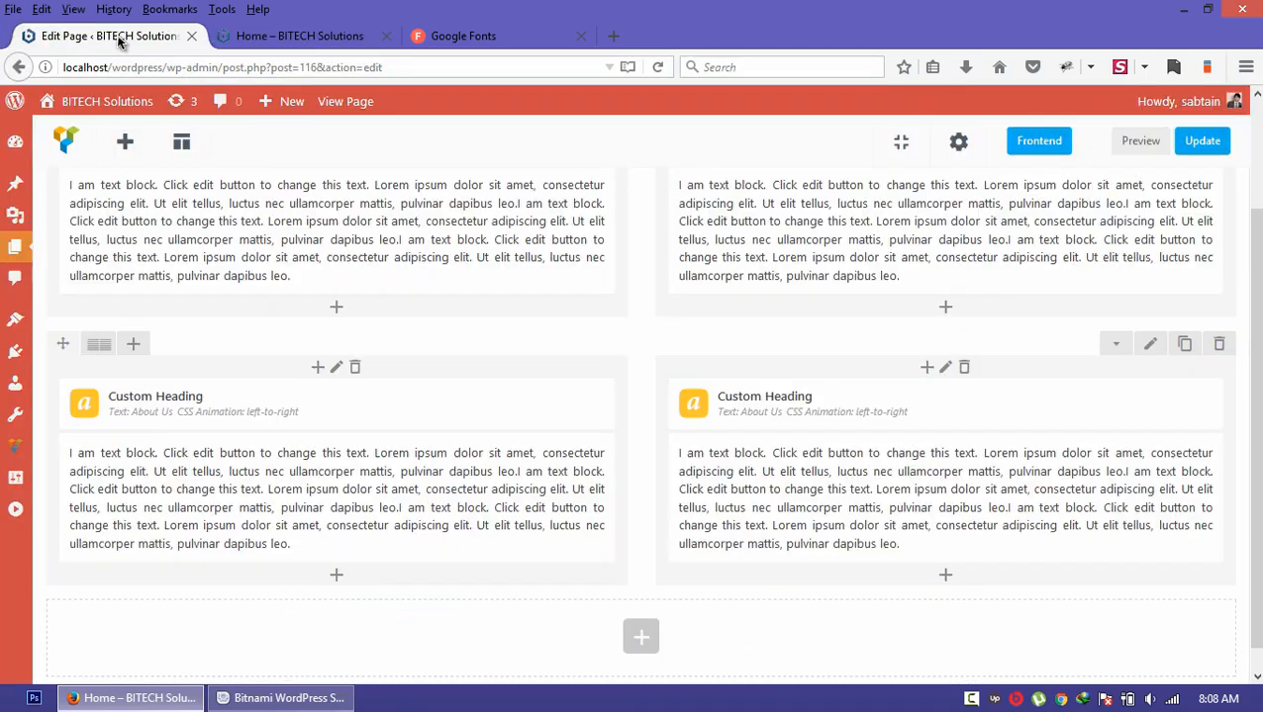
left_click(893, 146)
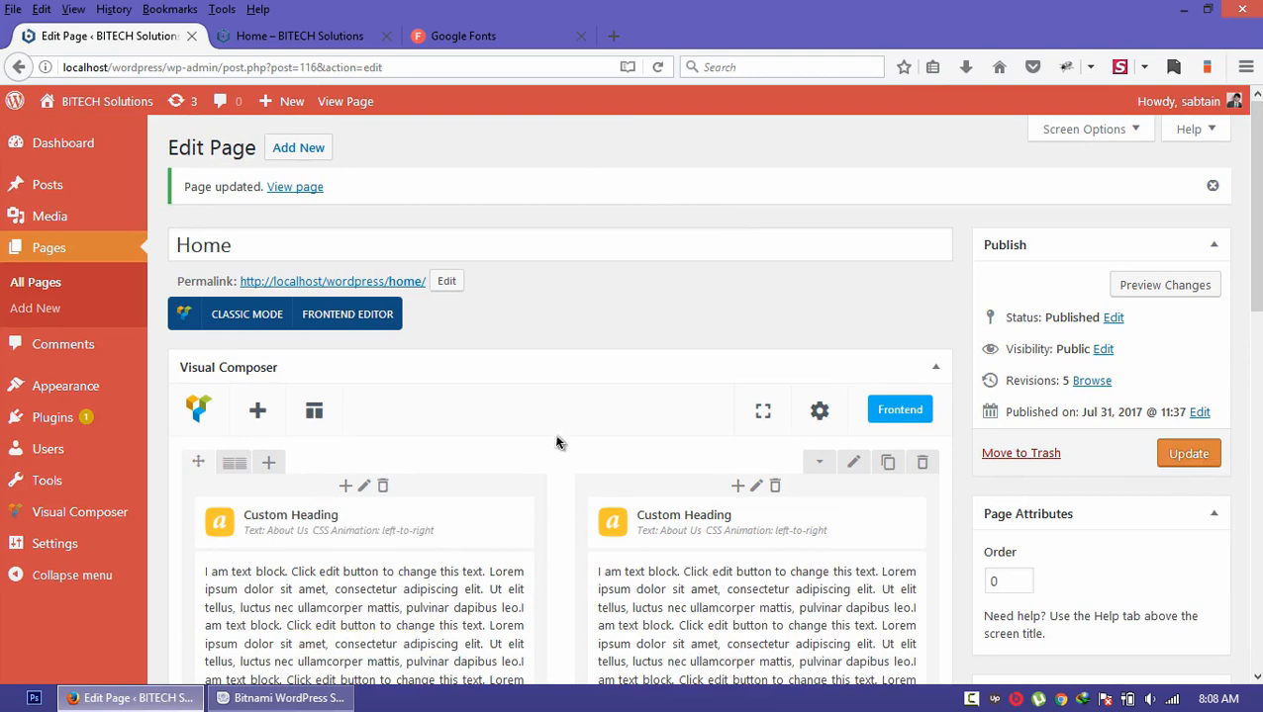
scroll(536, 443, "down", 3)
left_click(1189, 249)
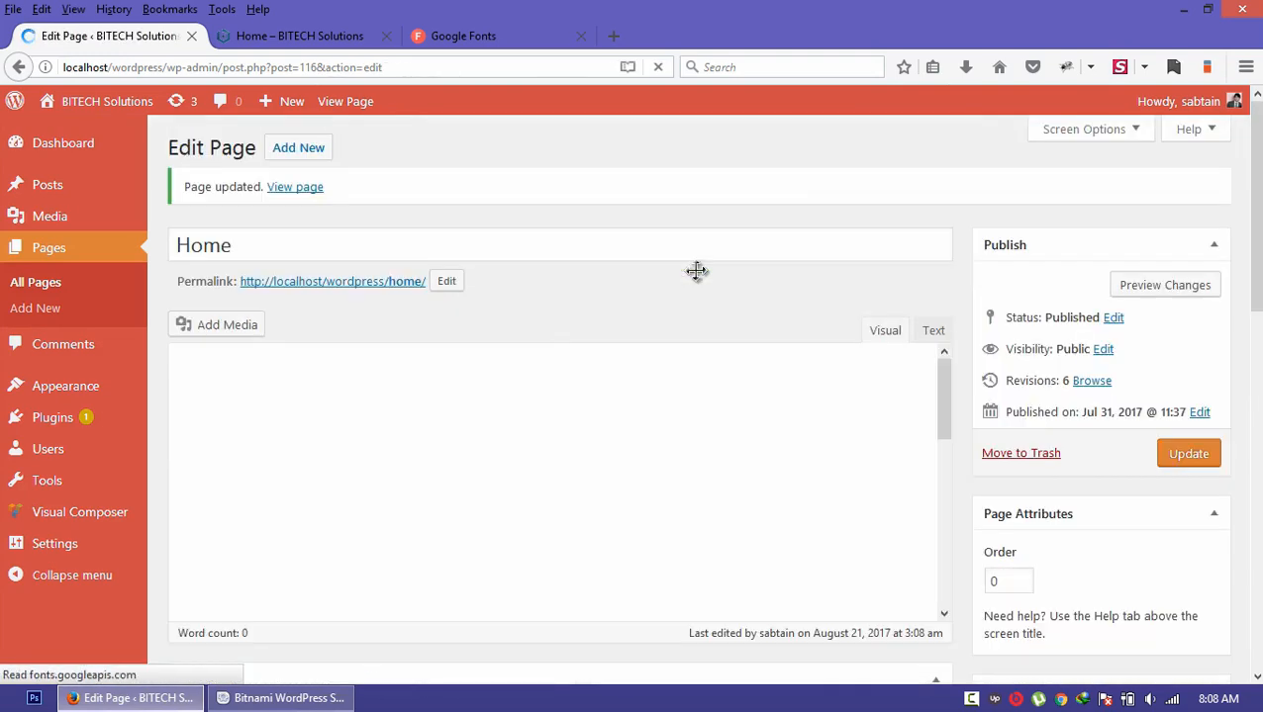
- Open the Home page's permalink in a new tab, look through the published page and compare its address with the preview's
right_click(332, 282)
left_click(369, 288)
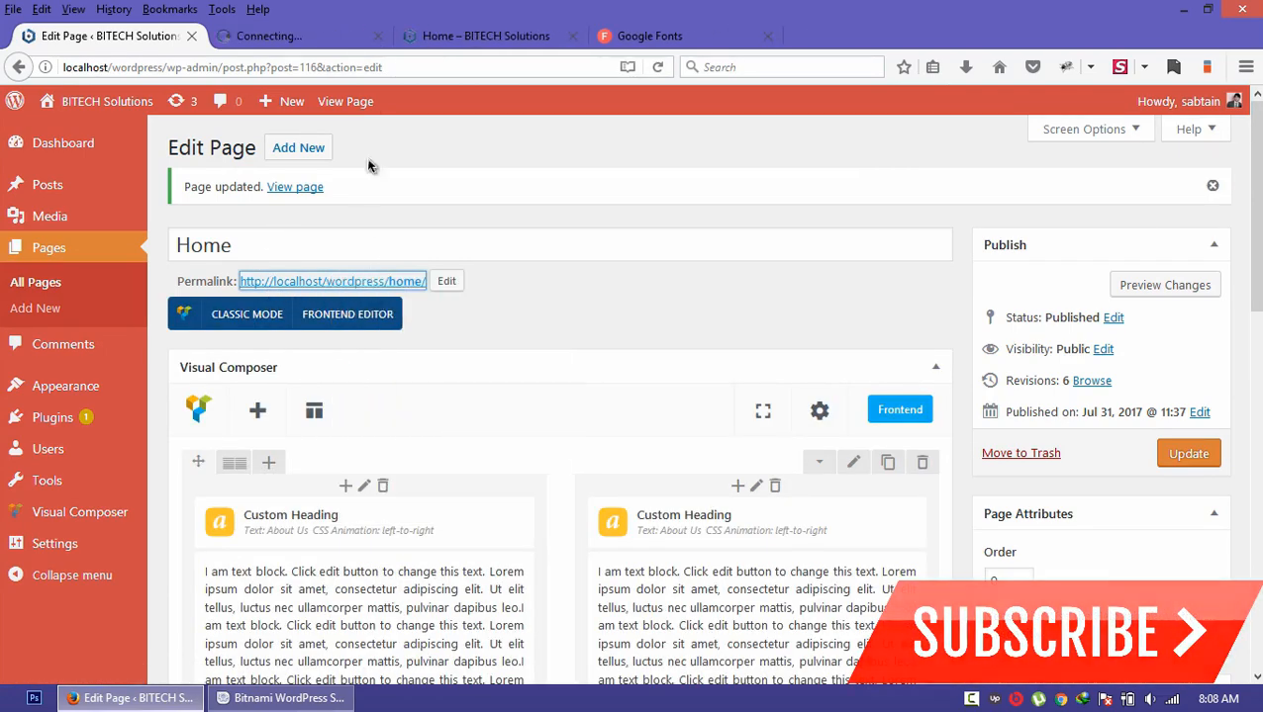
left_click(314, 38)
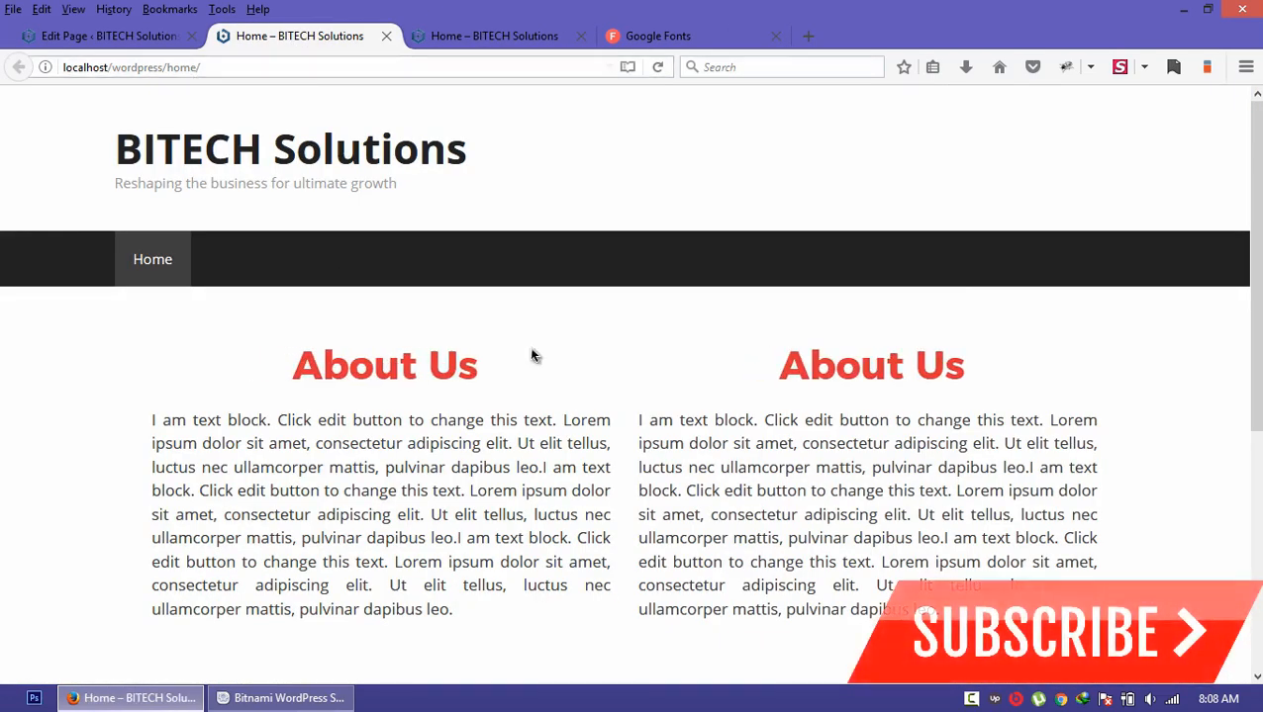
scroll(1254, 296, "down", 5)
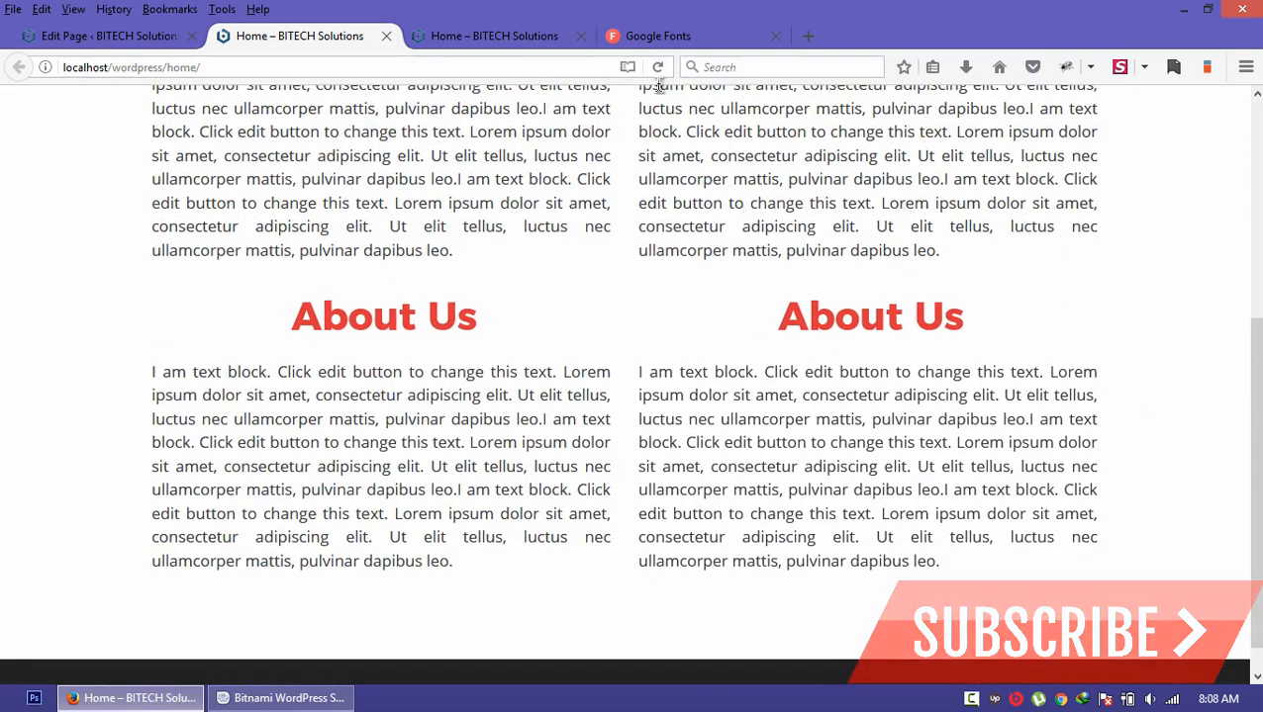
left_click(525, 39)
left_click_drag(201, 67, 484, 102)
left_click(350, 39)
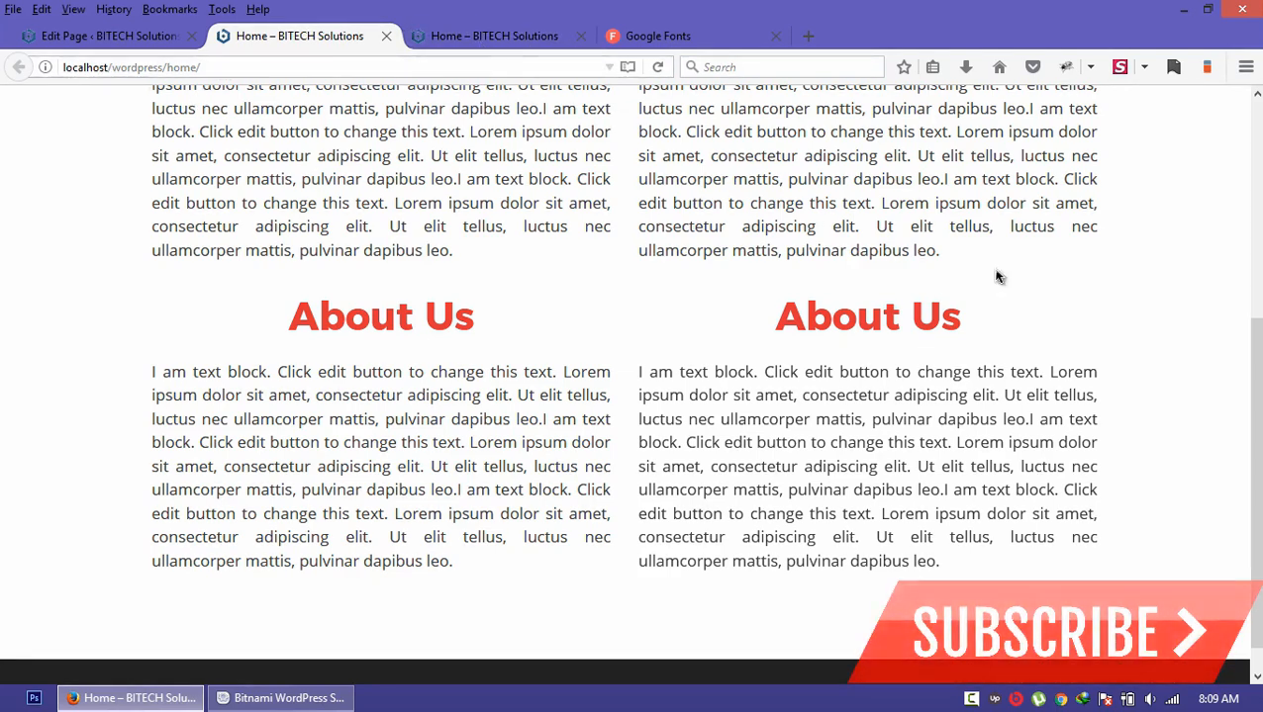
- Reload the published page, test the link on an "About Us" heading and return to the Home page
left_click(383, 391)
key("F5")
scroll(384, 392, "up", 2)
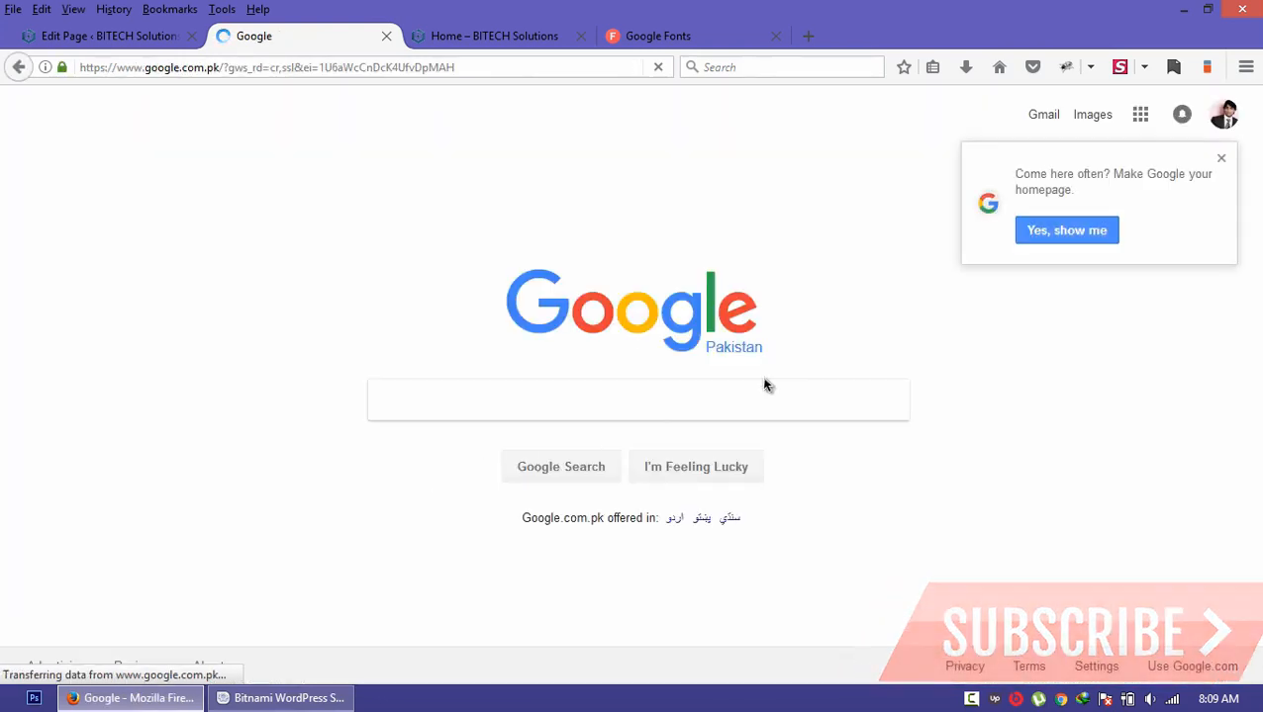
left_click(1220, 158)
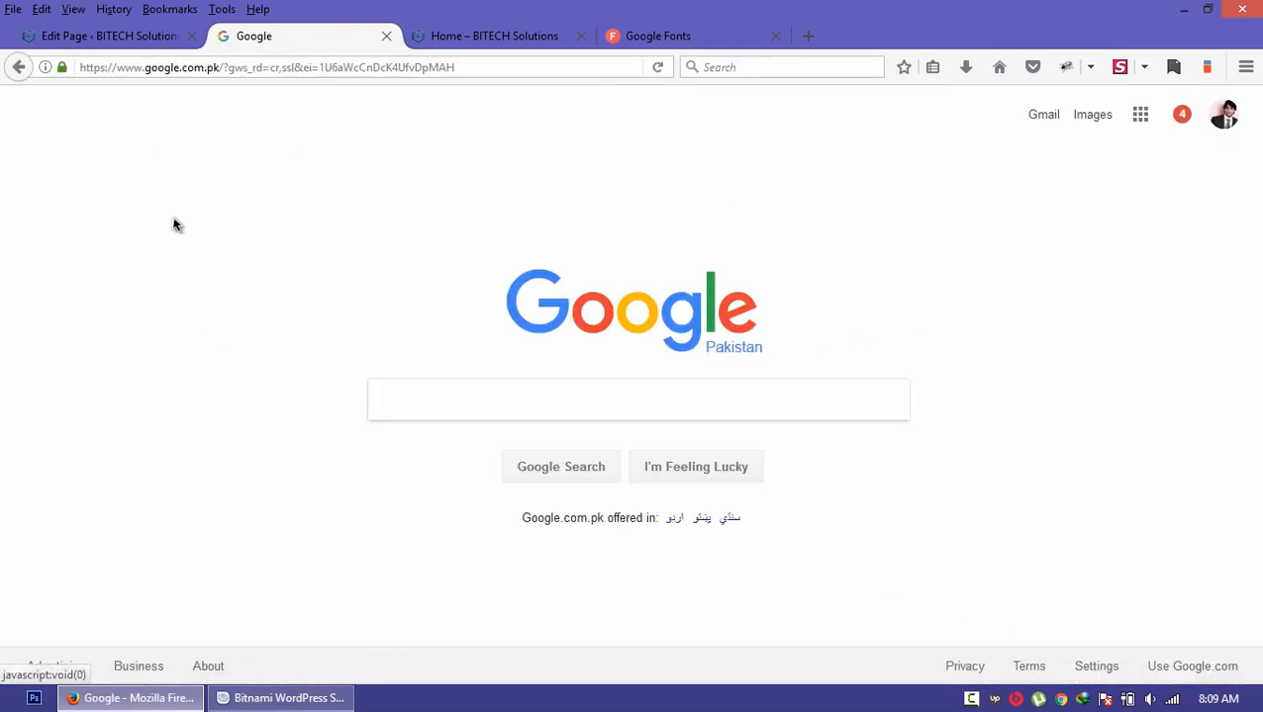
left_click(19, 66)
left_click(410, 232)
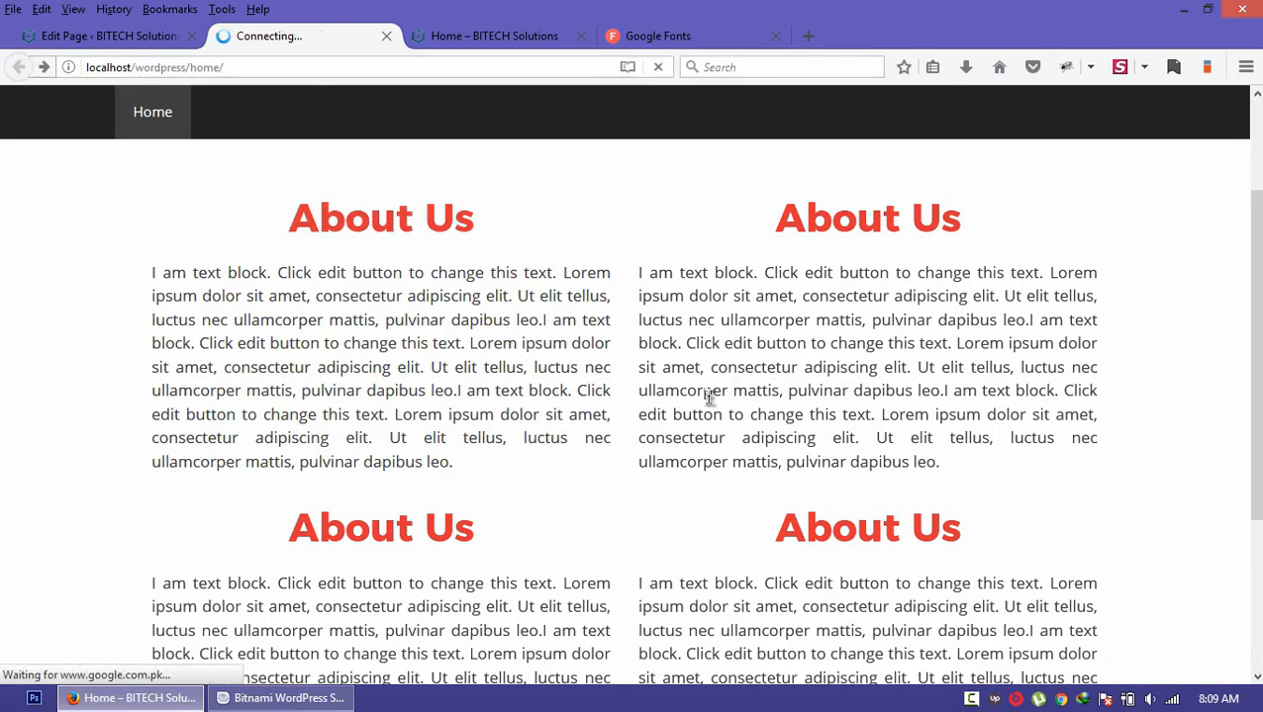
left_click(18, 67)
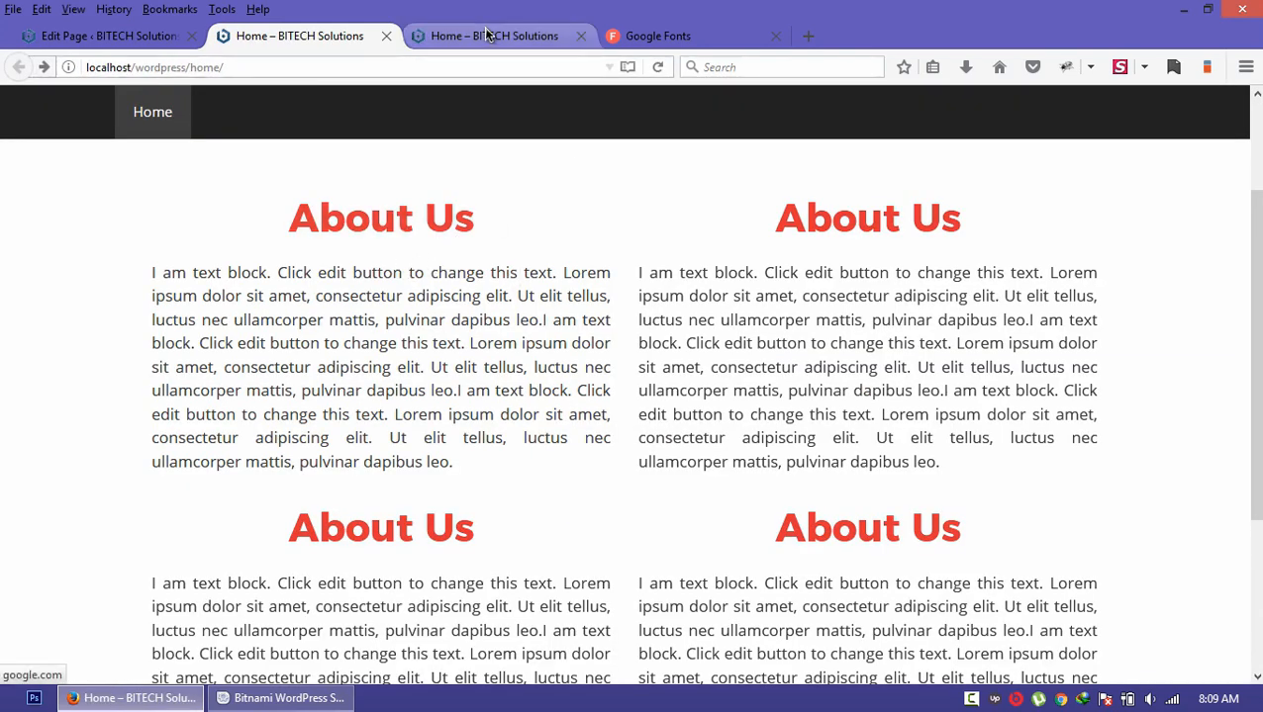
- Close the page preview and Google Fonts tabs and look over the published Home page
left_click(581, 36)
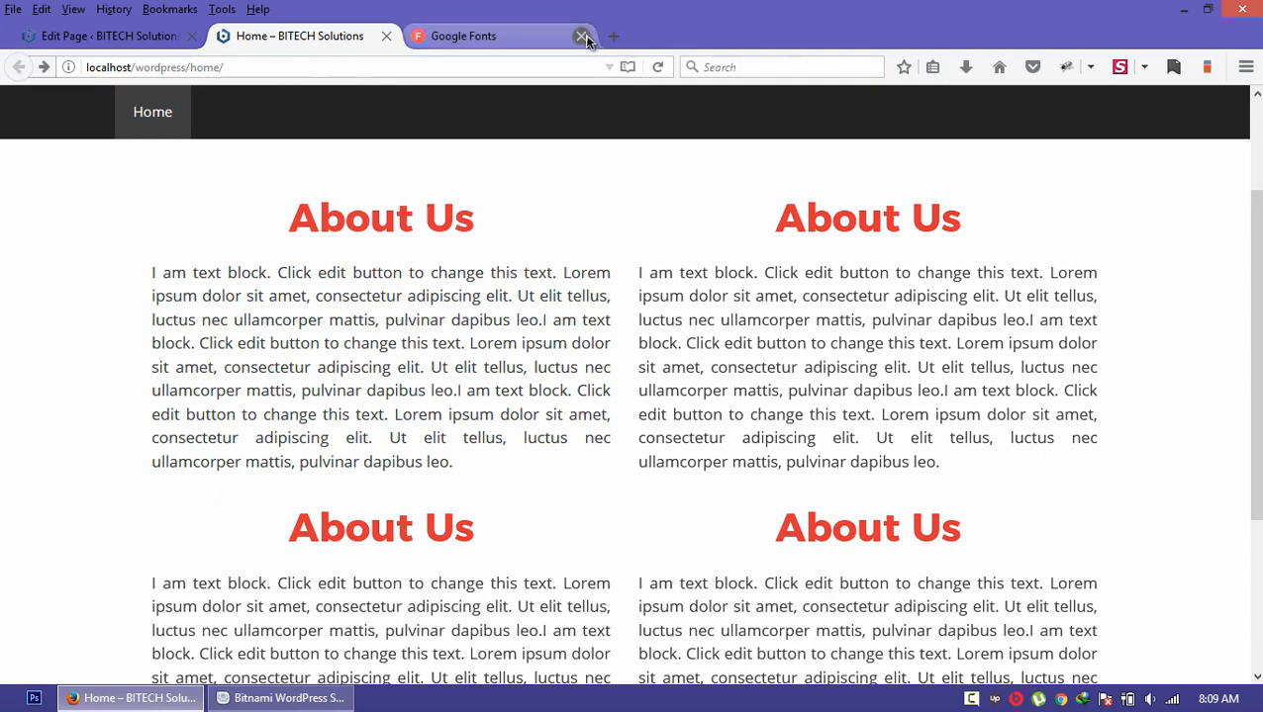
left_click(581, 35)
scroll(574, 411, "down", 3)
scroll(574, 414, "up", 1)
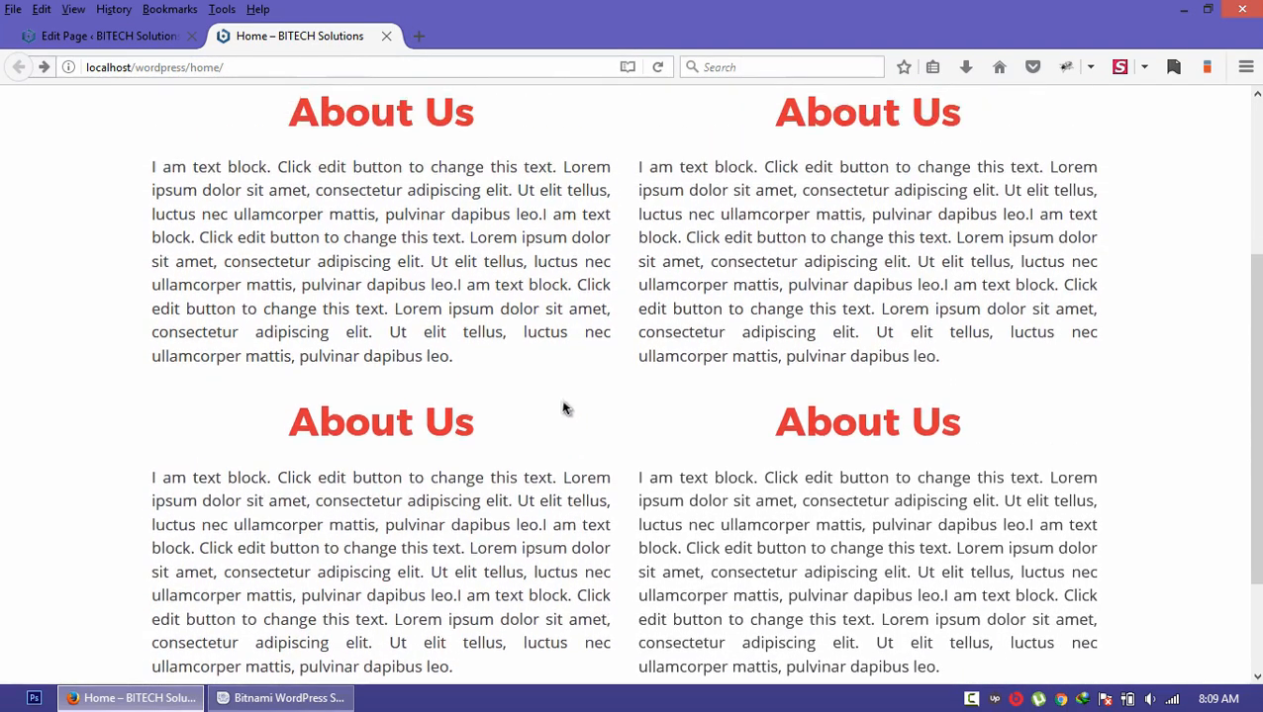